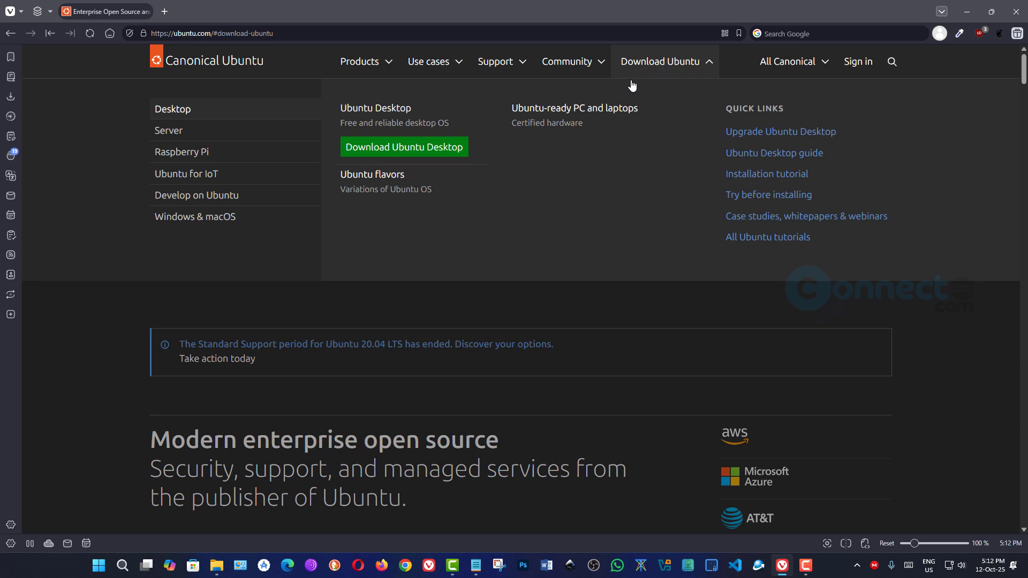
- Download the Ubuntu 25.10 desktop image for Intel or AMD 64-bit architecture from the Ubuntu Desktop download page
{"action": "left_click", "coordinate": [391, 152]}
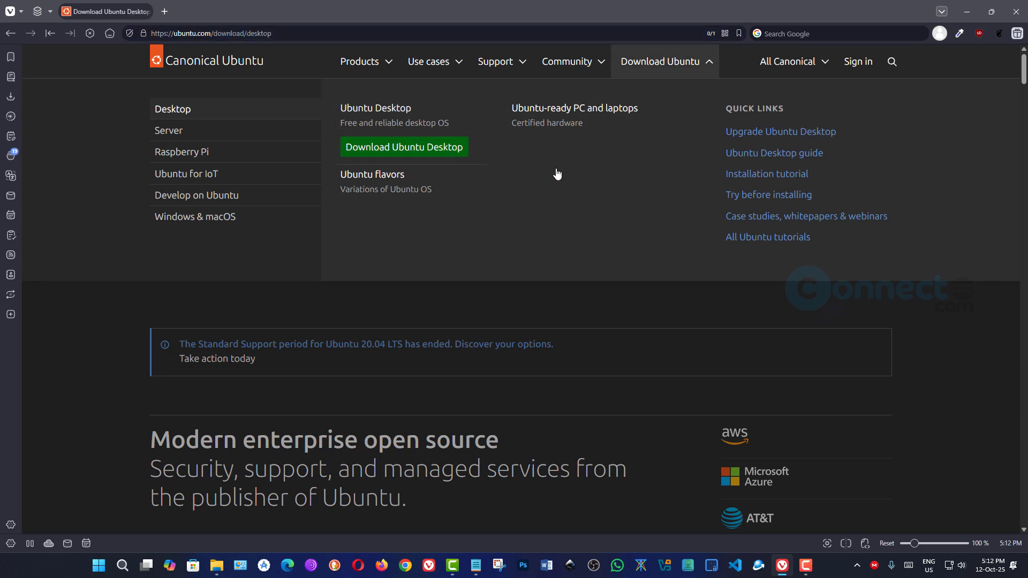
{"action": "scroll", "coordinate": [450, 243], "scroll_direction": "down", "scroll_amount": 7}
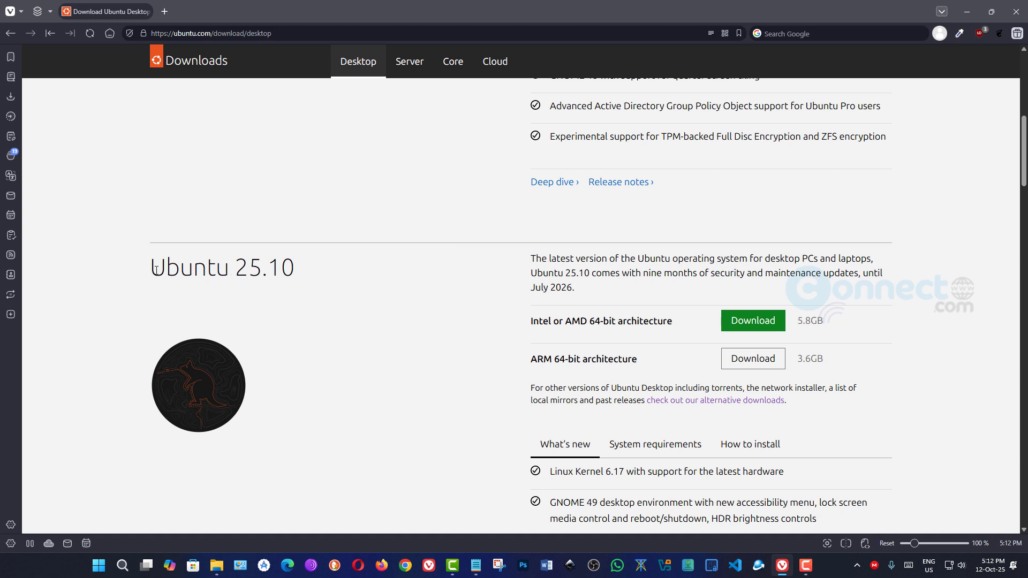
{"action": "left_click_drag", "start_coordinate": [153, 267], "coordinate": [413, 285]}
{"action": "left_click", "coordinate": [414, 285]}
{"action": "left_click", "coordinate": [744, 323]}
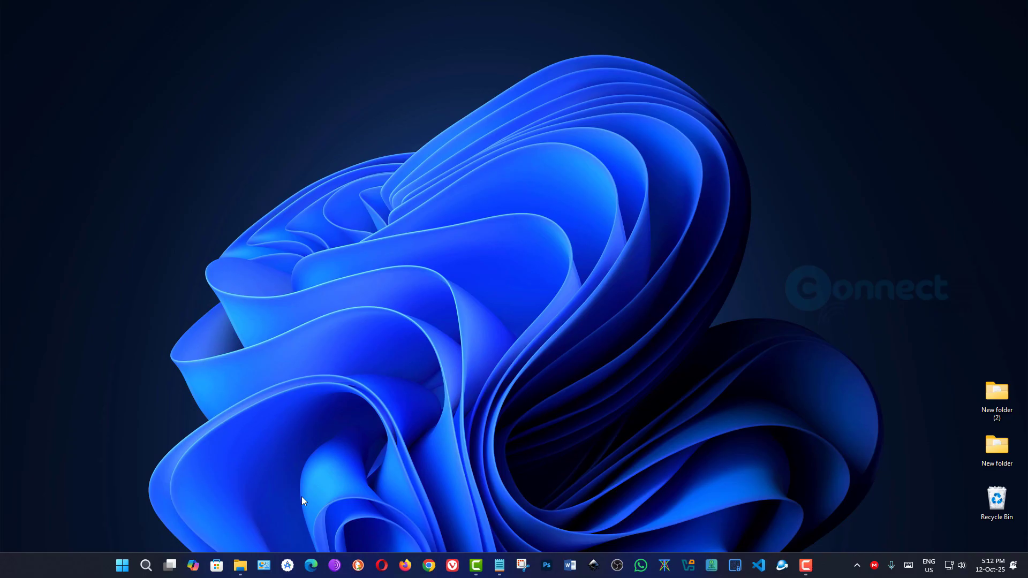
- Switch to File Explorer, locate ubuntu-25.10-desktop-amd64.iso in the iso folder on drive E, and minimize the window
{"action": "left_click", "coordinate": [248, 567]}
{"action": "left_click", "coordinate": [166, 107]}
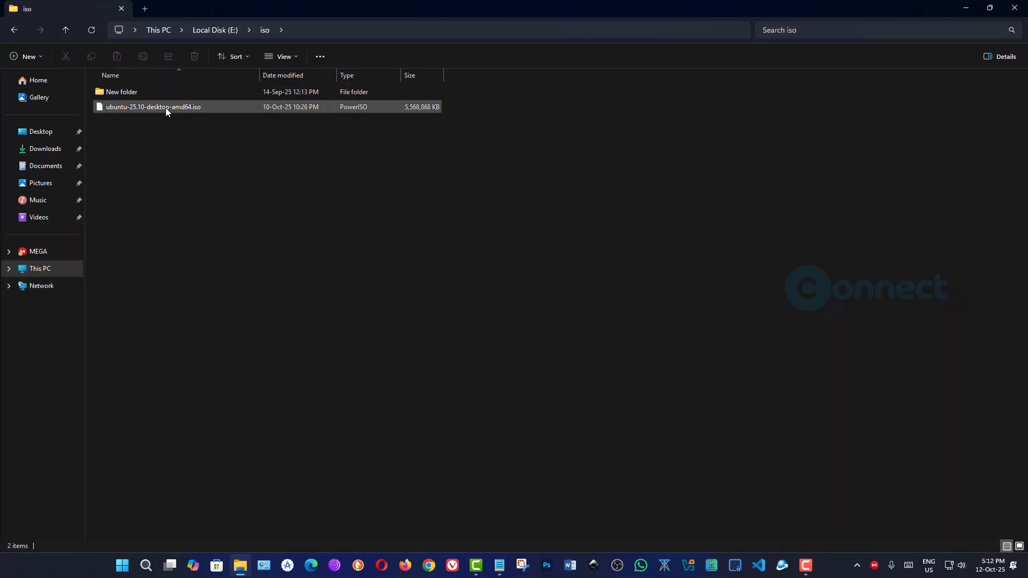
{"action": "left_click", "coordinate": [983, 6]}
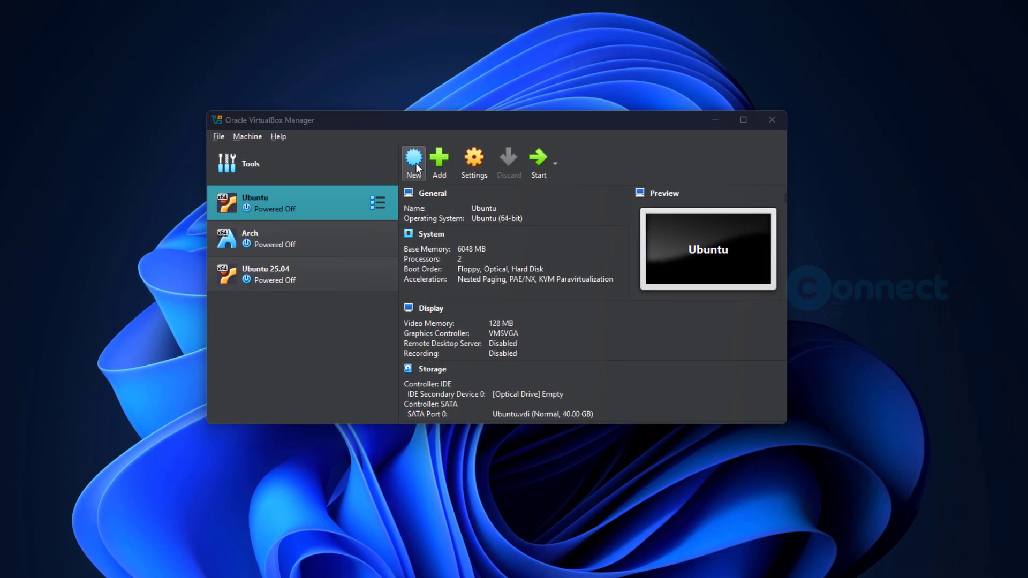
- Start creating a new virtual machine in VirtualBox and name it "Ubuntu 25.10"
{"action": "left_click", "coordinate": [441, 183]}
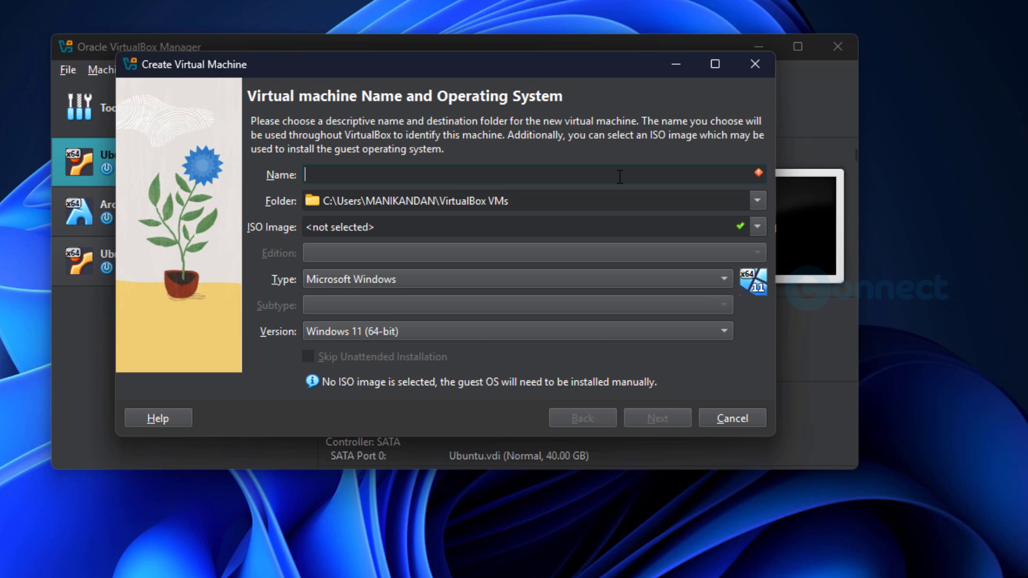
{"action": "type", "text": "Ubuntu"}
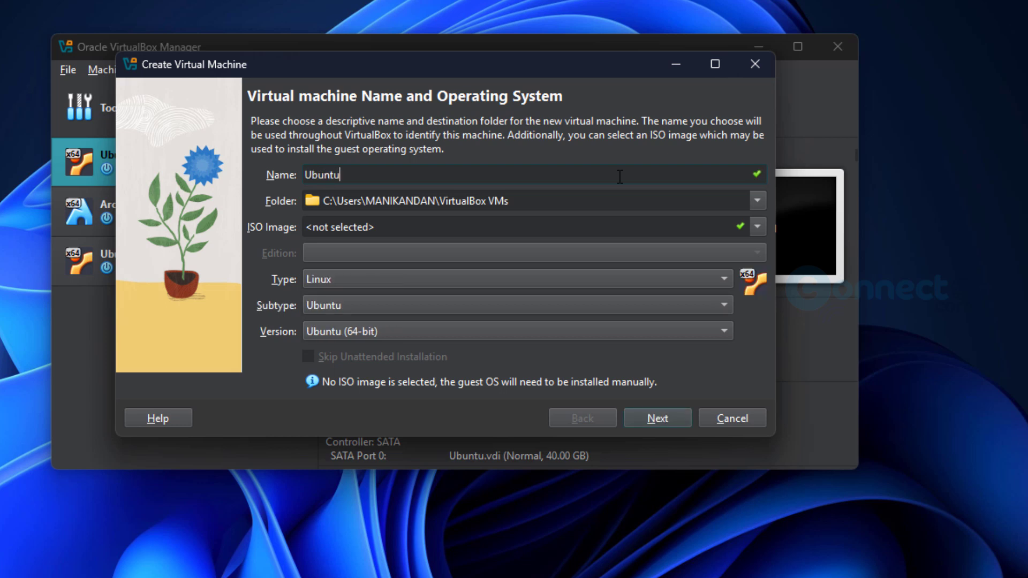
{"action": "type", "text": " 25.10"}
- Set the virtual machine's destination folder to E:\Virtual OS
{"action": "left_click", "coordinate": [757, 200]}
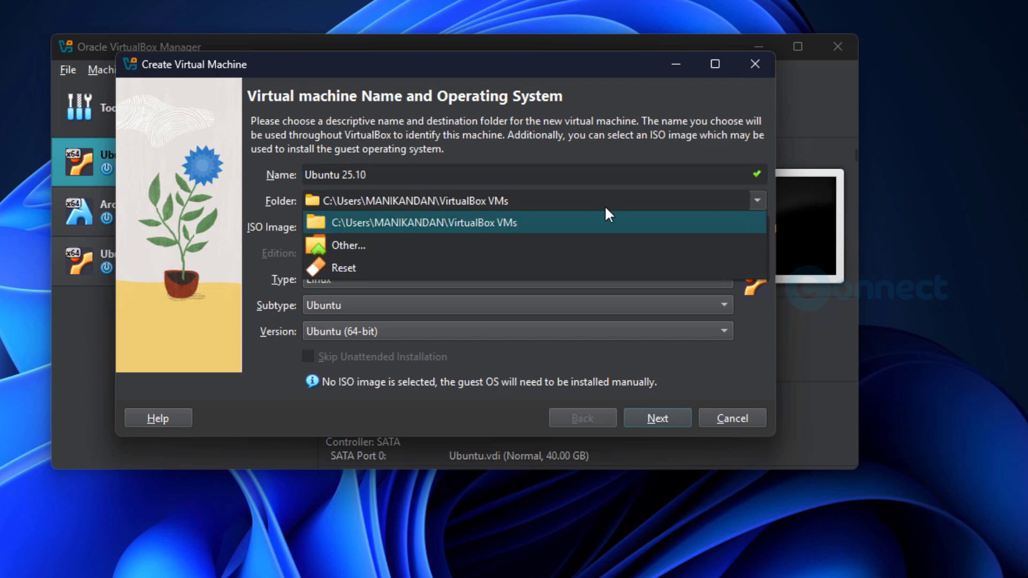
{"action": "left_click", "coordinate": [481, 252]}
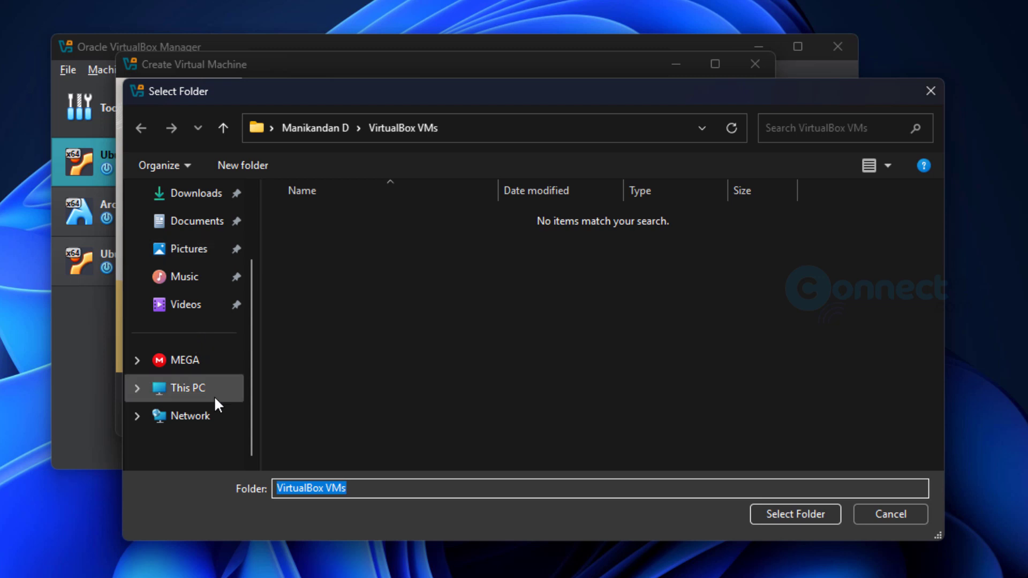
{"action": "left_click", "coordinate": [214, 397]}
{"action": "double_click", "coordinate": [585, 246]}
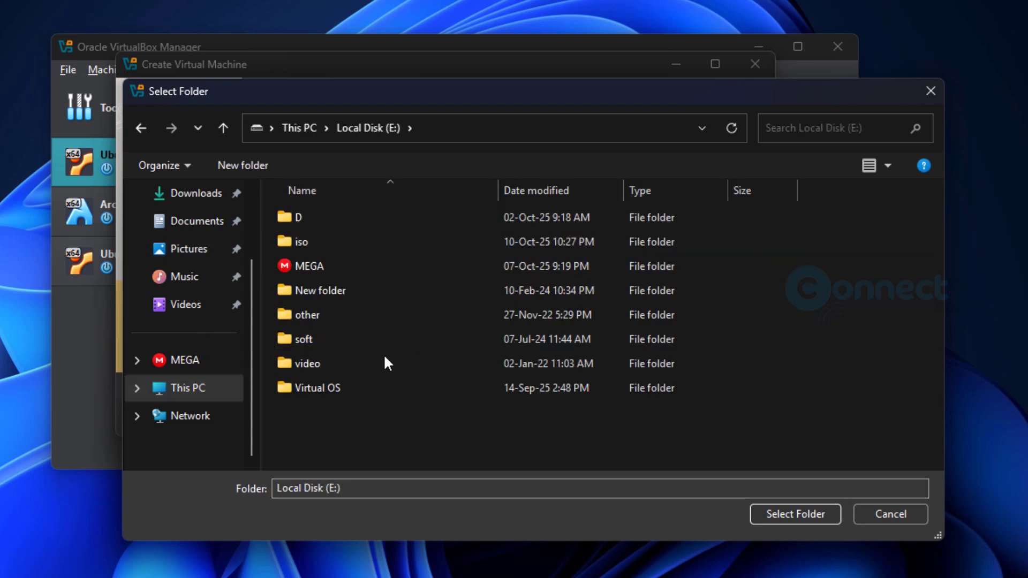
{"action": "double_click", "coordinate": [378, 383]}
{"action": "left_click", "coordinate": [753, 515]}
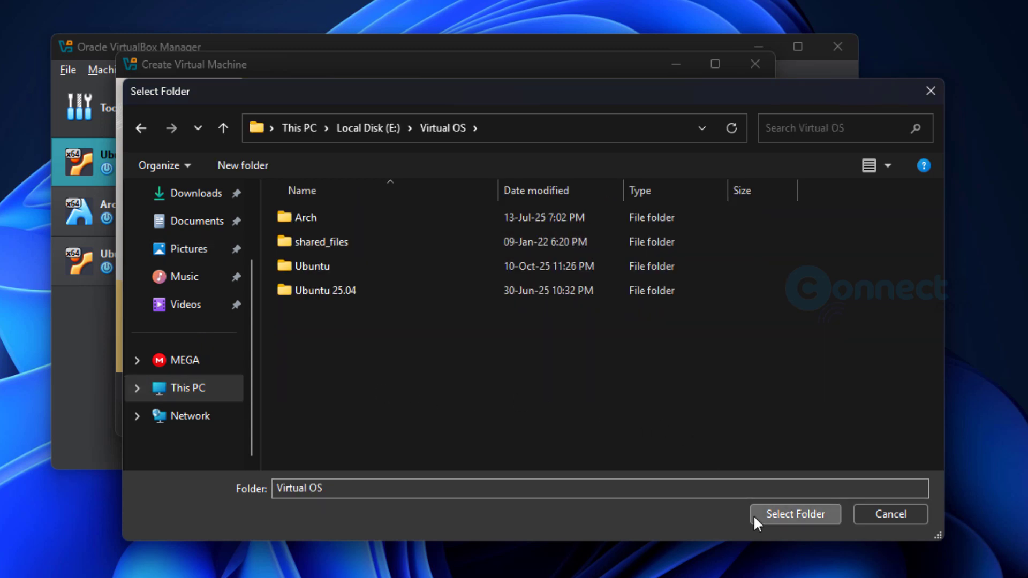
- Choose E:\iso\ubuntu-25.10-desktop-amd64.iso as the ISO image, enable Skip Unattended Installation, and continue to the hardware settings
{"action": "left_click", "coordinate": [755, 227]}
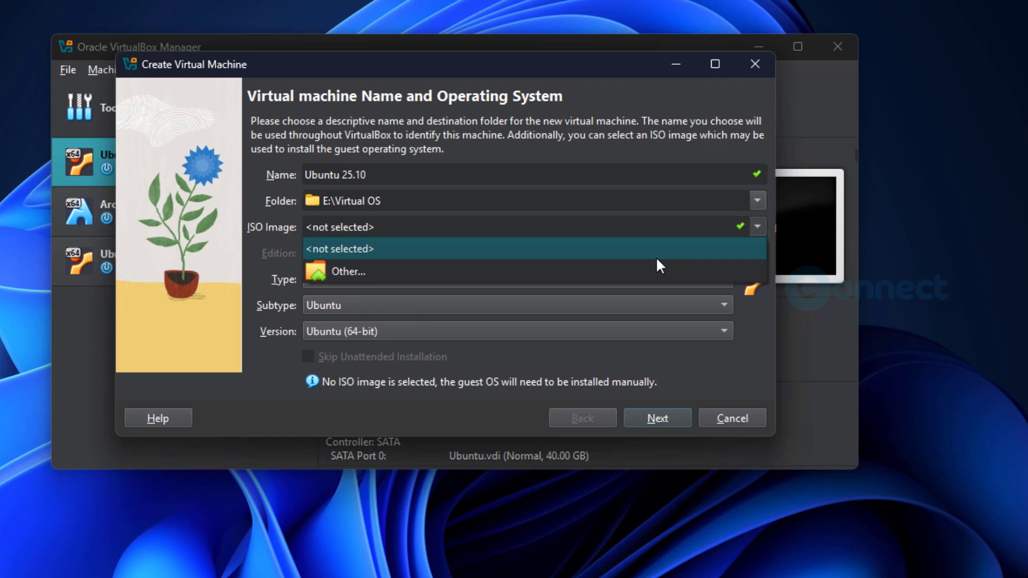
{"action": "left_click", "coordinate": [650, 278]}
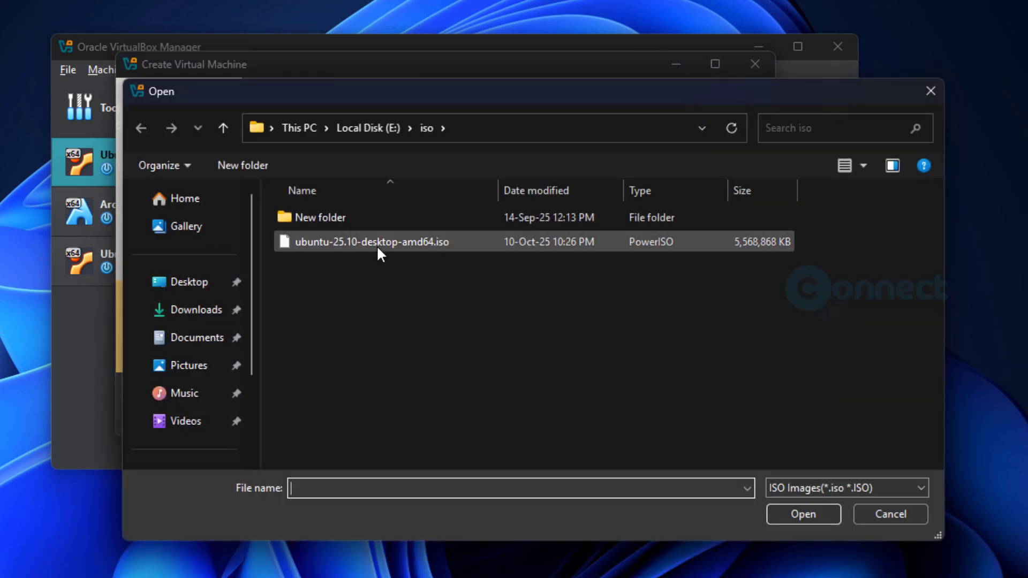
{"action": "left_click", "coordinate": [377, 242]}
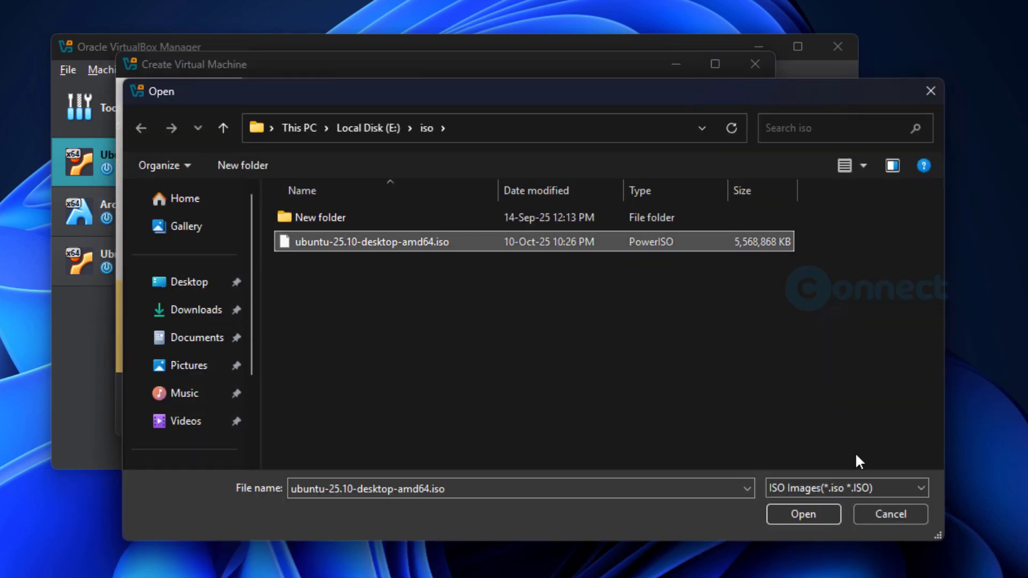
{"action": "left_click", "coordinate": [814, 515]}
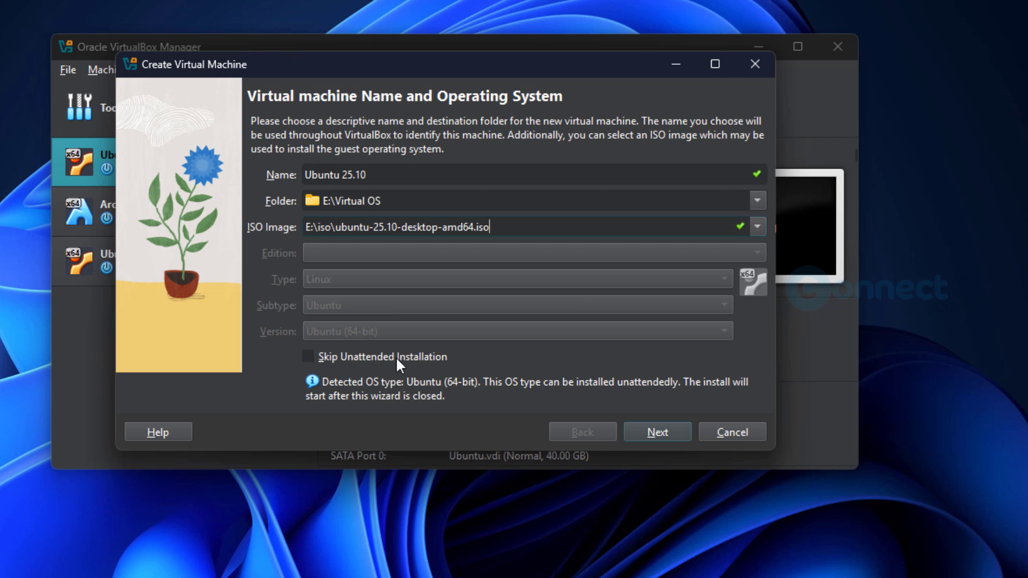
{"action": "left_click", "coordinate": [310, 357]}
{"action": "left_click", "coordinate": [662, 432]}
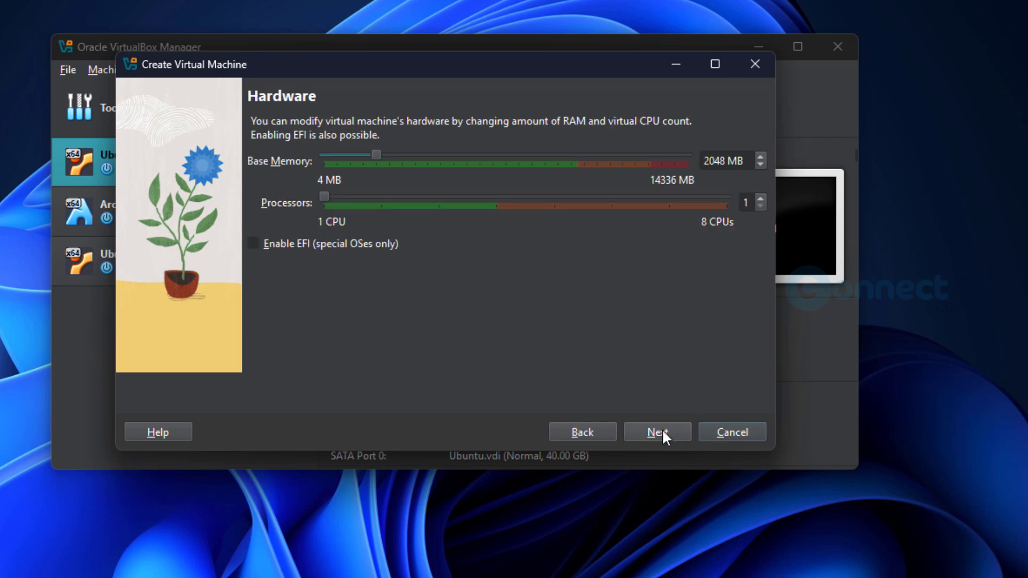
- Set the base memory to 4048 MB and the processors to 2, and continue to the virtual hard disk settings
{"action": "left_click", "coordinate": [706, 160]}
{"action": "type", "text": "4"}
{"action": "left_click_drag", "start_coordinate": [324, 196], "coordinate": [381, 198]}
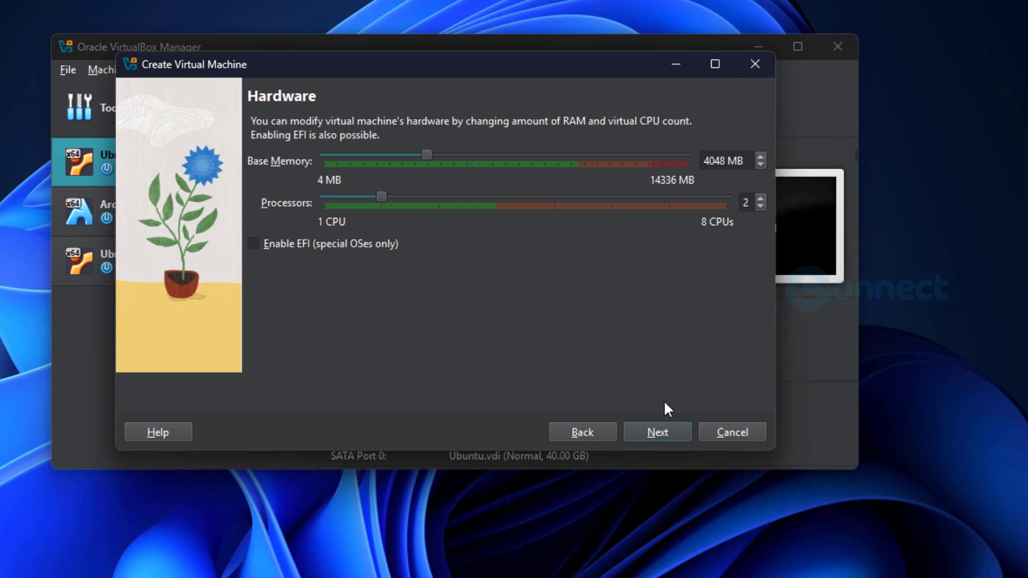
{"action": "left_click", "coordinate": [665, 433]}
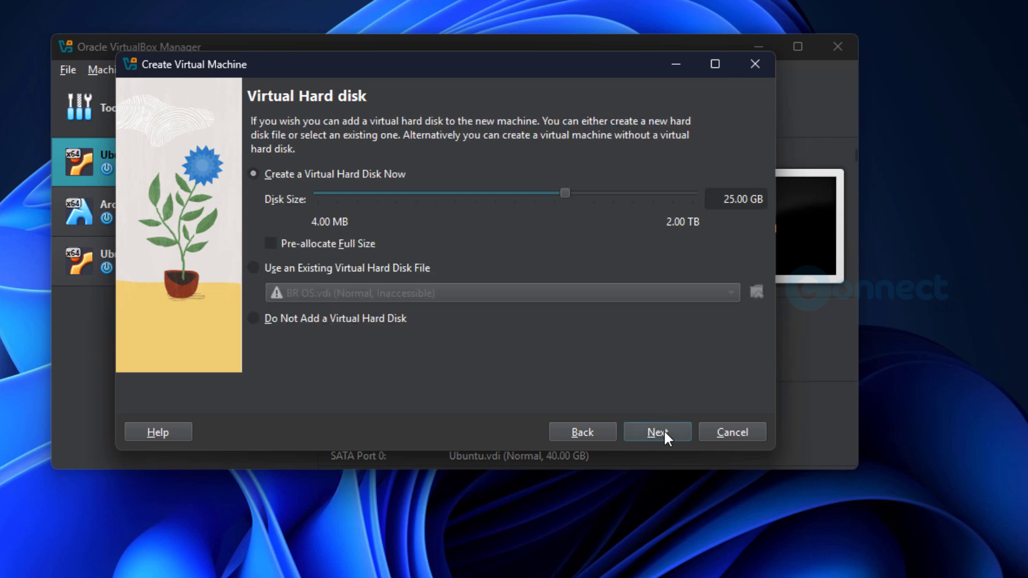
- Set the new virtual hard disk's size to 35 GB and finish creating the virtual machine
{"action": "double_click", "coordinate": [736, 208]}
{"action": "type", "text": "35"}
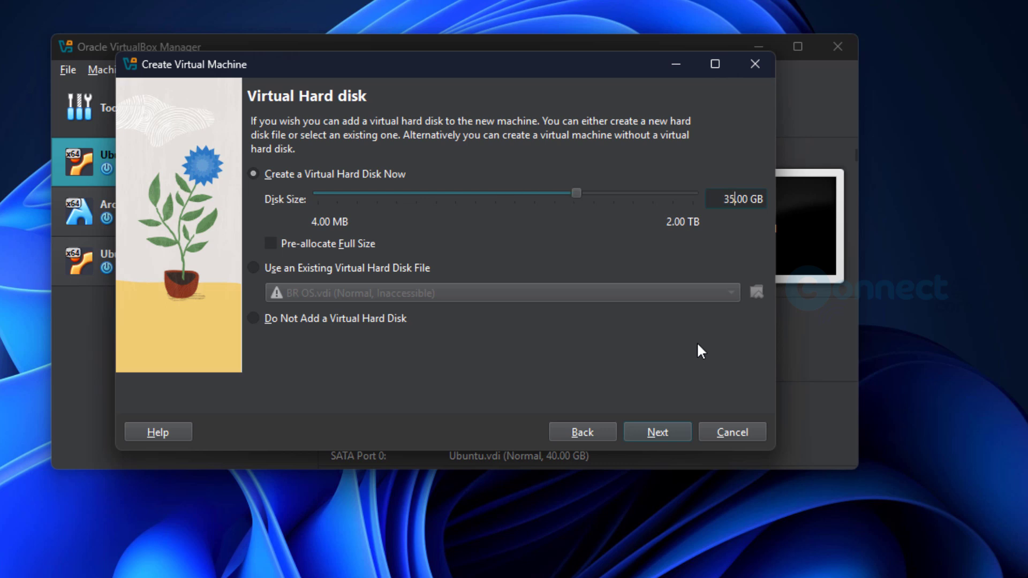
{"action": "left_click", "coordinate": [667, 433]}
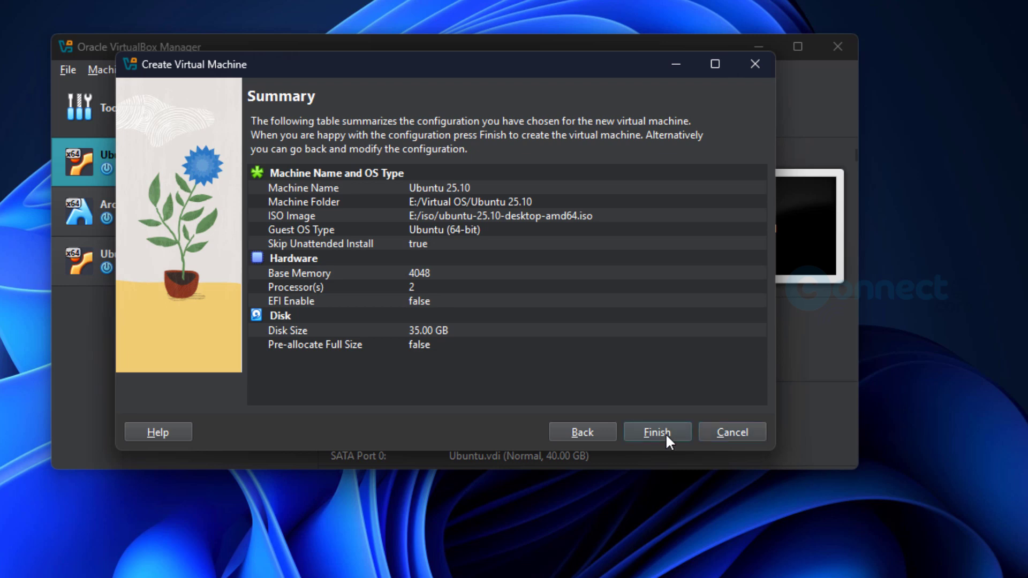
{"action": "left_click", "coordinate": [666, 433]}
- Raise the video memory to 128 MB in the Ubuntu 25.10 machine's display settings and save them
{"action": "right_click", "coordinate": [162, 304]}
{"action": "left_click", "coordinate": [213, 322]}
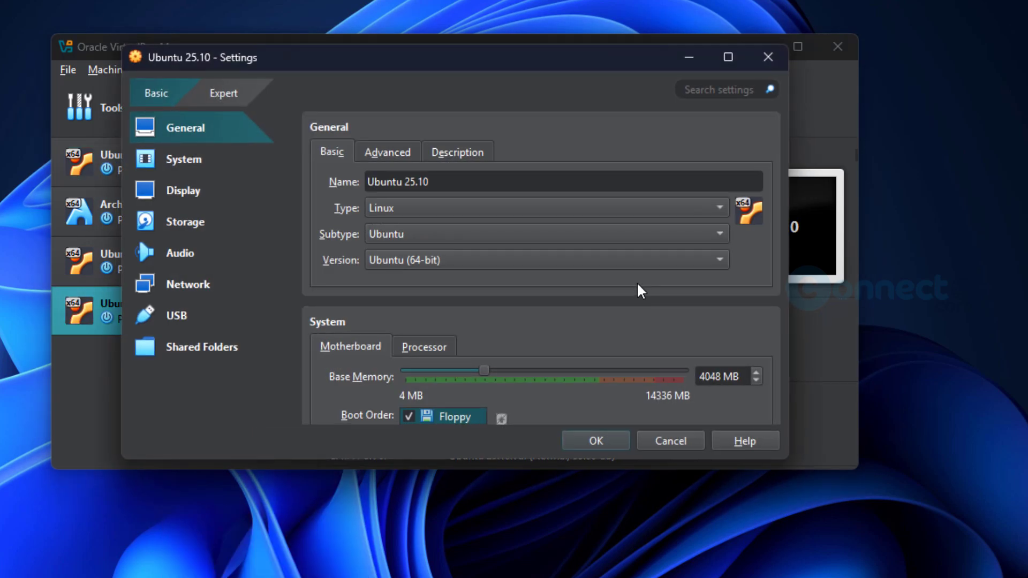
{"action": "left_click", "coordinate": [236, 96]}
{"action": "left_click", "coordinate": [161, 95]}
{"action": "left_click", "coordinate": [228, 95]}
{"action": "left_click", "coordinate": [156, 95]}
{"action": "left_click", "coordinate": [210, 163]}
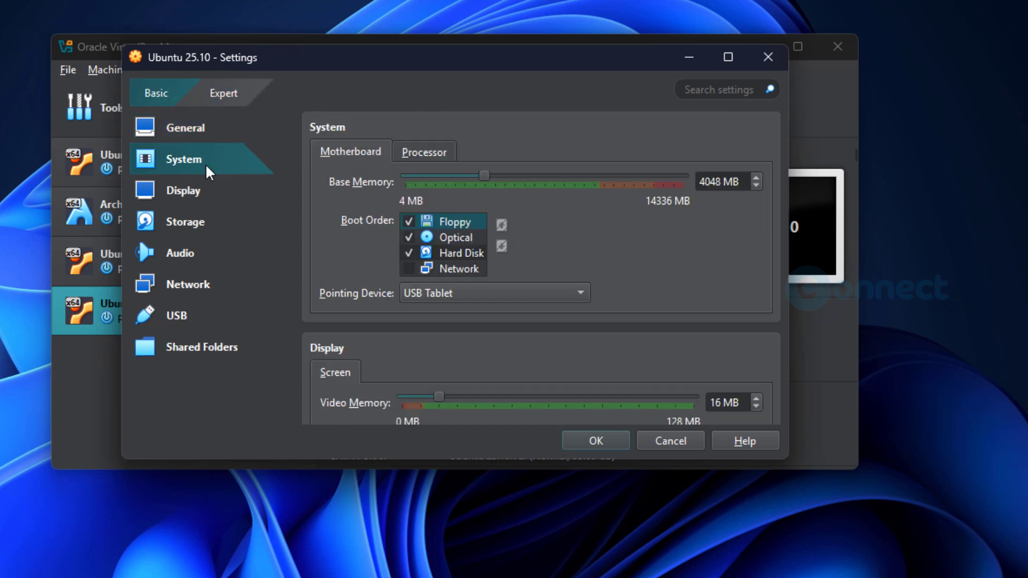
{"action": "left_click", "coordinate": [208, 196]}
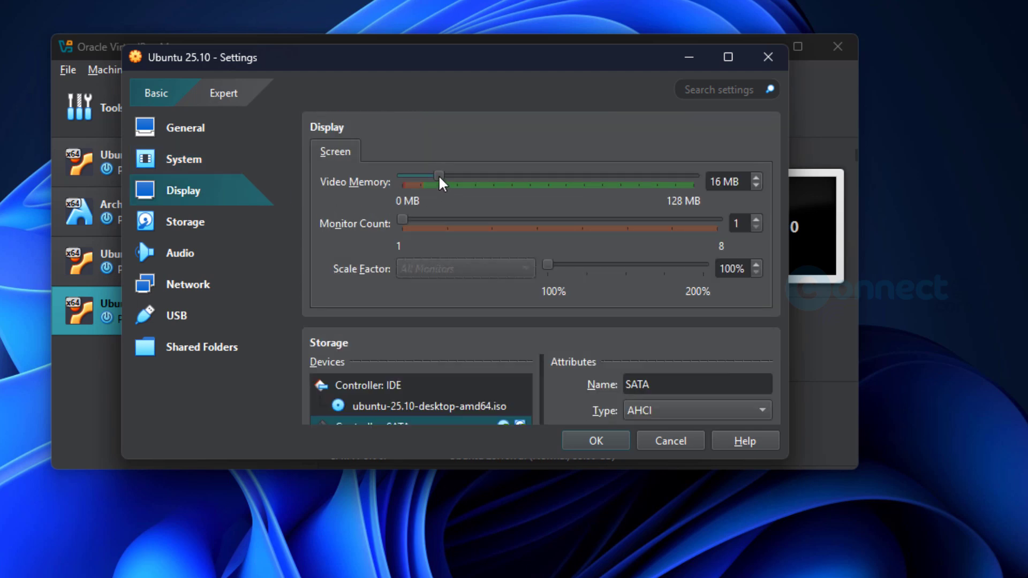
{"action": "left_click_drag", "start_coordinate": [441, 176], "coordinate": [714, 179]}
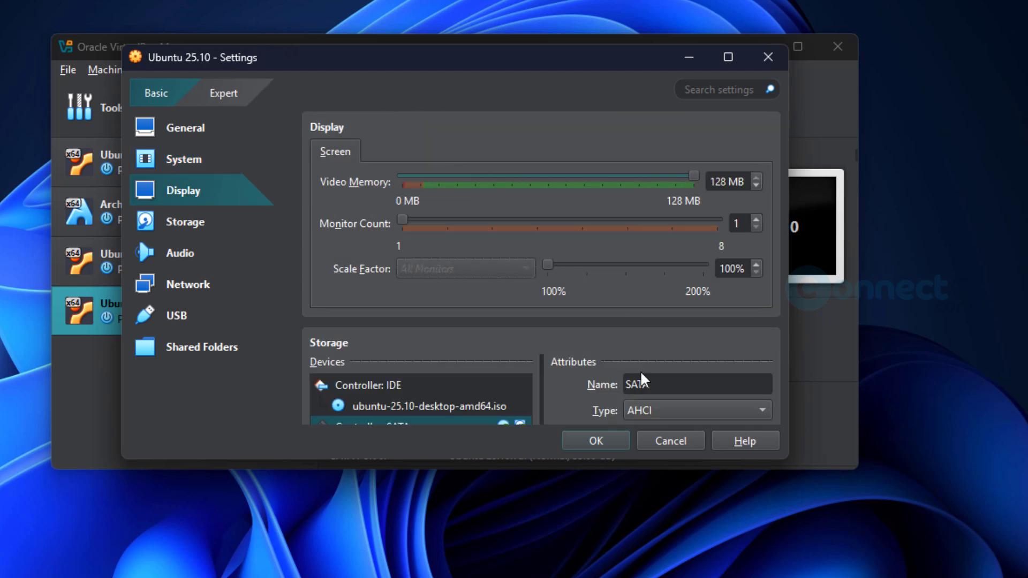
{"action": "left_click", "coordinate": [601, 441]}
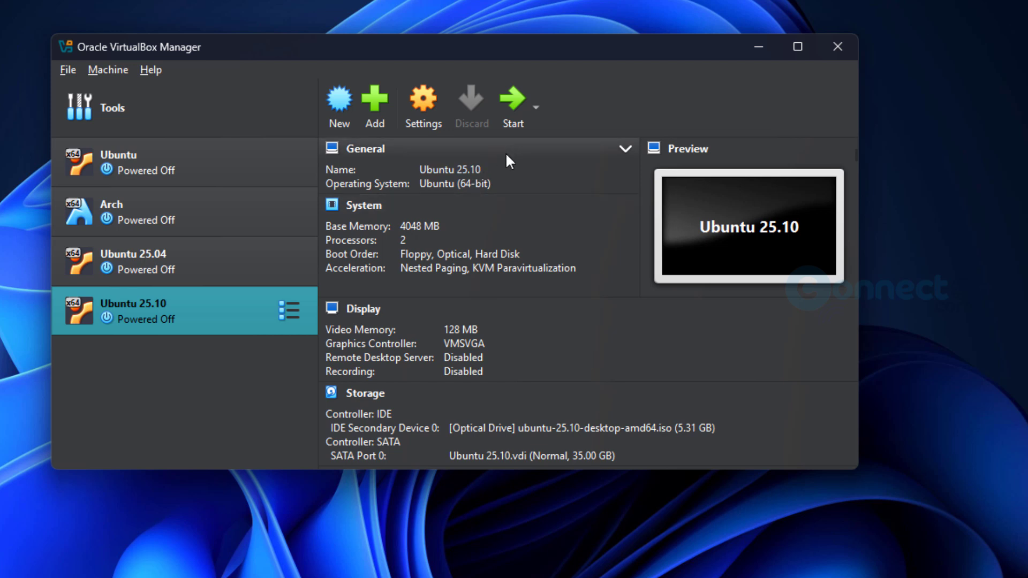
- Start the Ubuntu 25.10 virtual machine, dismiss the keyboard capture notice, and boot the "Try or Install Ubuntu" entry
{"action": "left_click", "coordinate": [511, 99]}
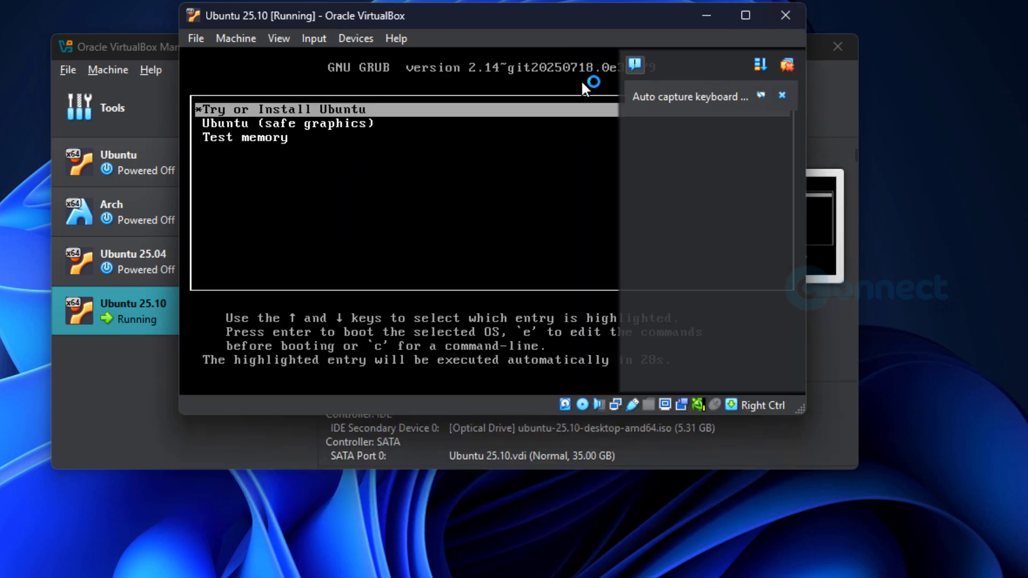
{"action": "left_click", "coordinate": [783, 96]}
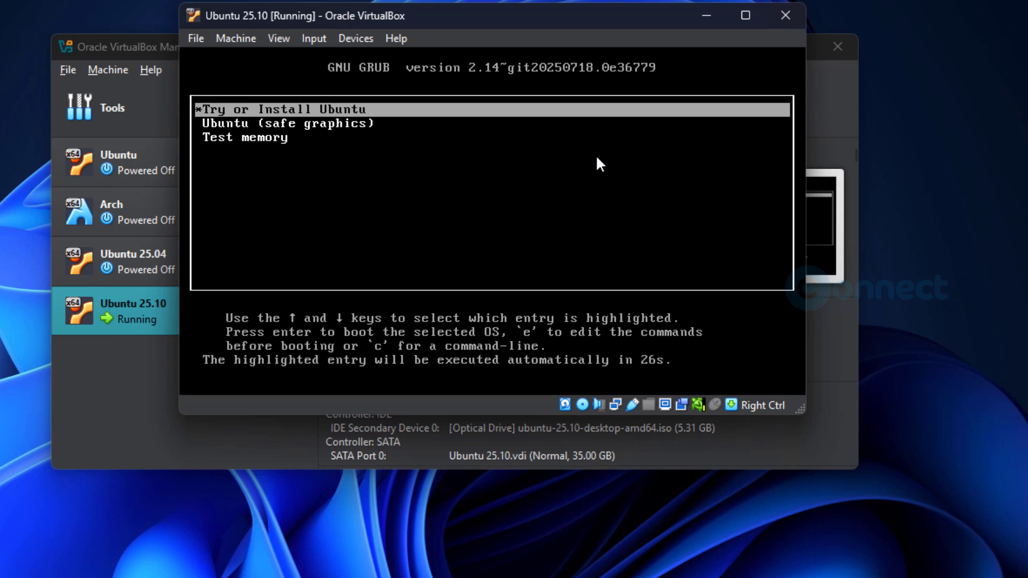
{"action": "key", "text": "Return"}
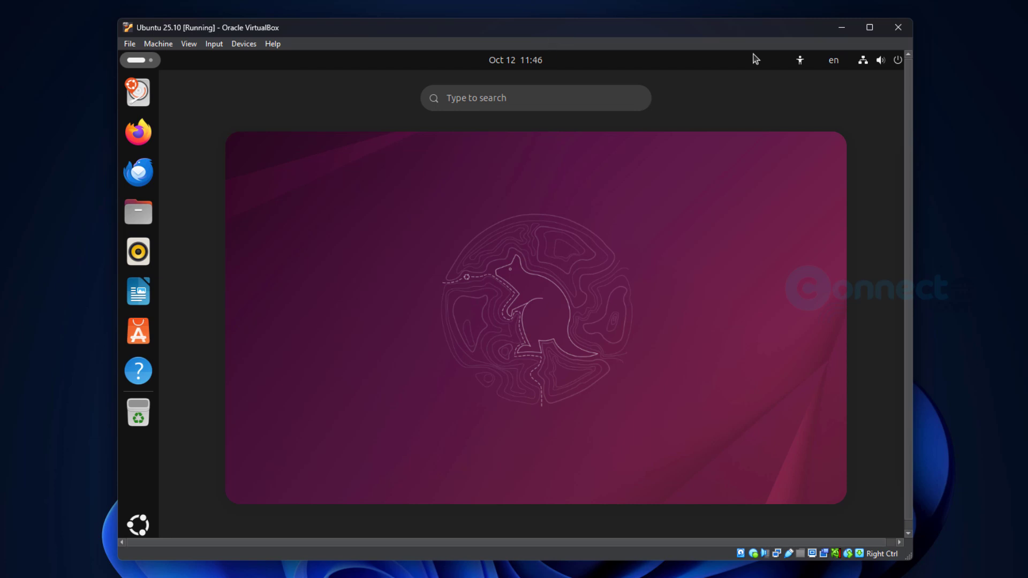
- Close the activities overview on the live desktop and switch the virtual machine window to full-screen mode
{"action": "left_click", "coordinate": [509, 261]}
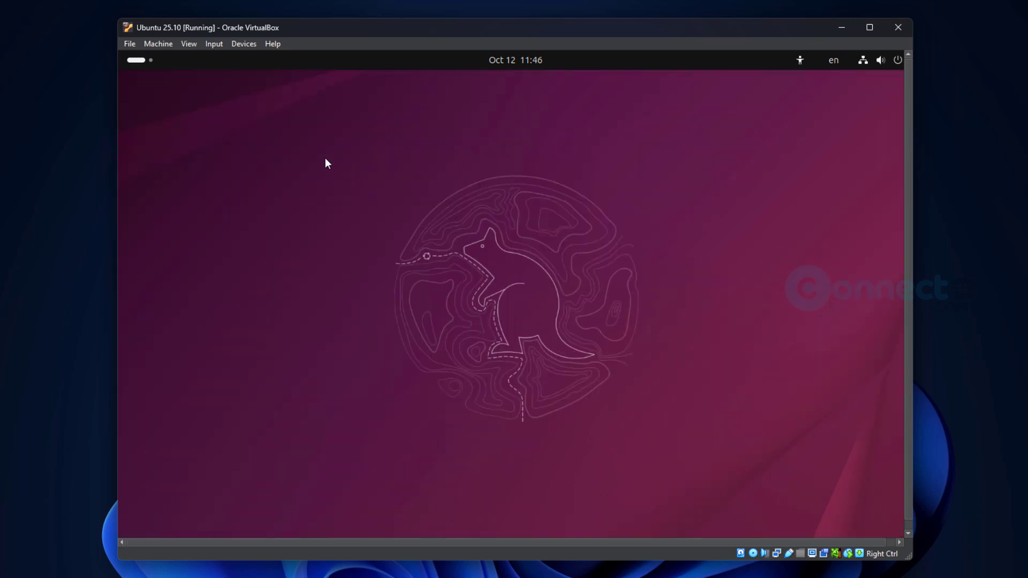
{"action": "left_click", "coordinate": [186, 44]}
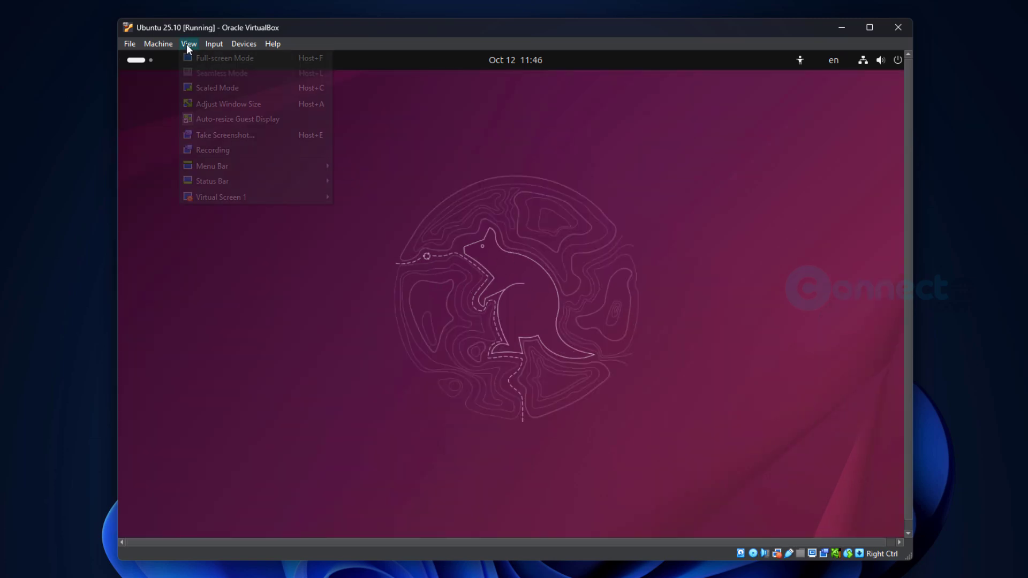
{"action": "left_click", "coordinate": [190, 57]}
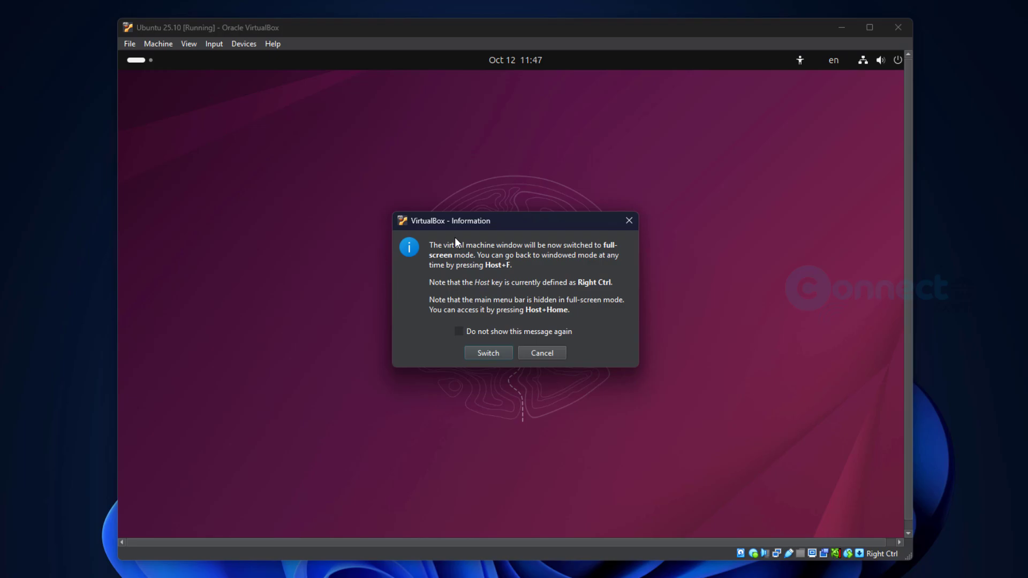
{"action": "left_click", "coordinate": [477, 356]}
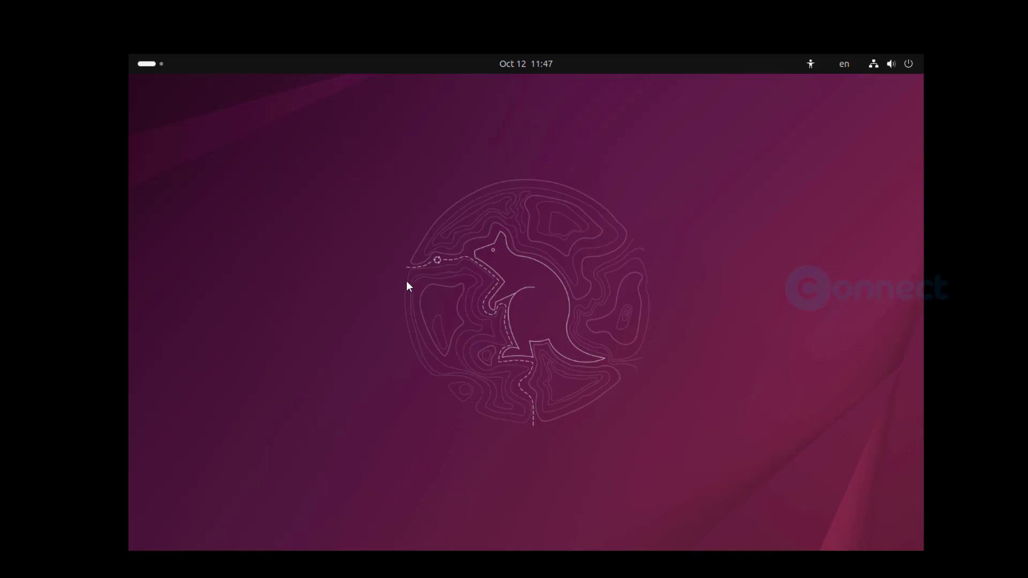
- Bring up the Ubuntu installer from the activities overview and accept English as the installation language
{"action": "left_click", "coordinate": [156, 66]}
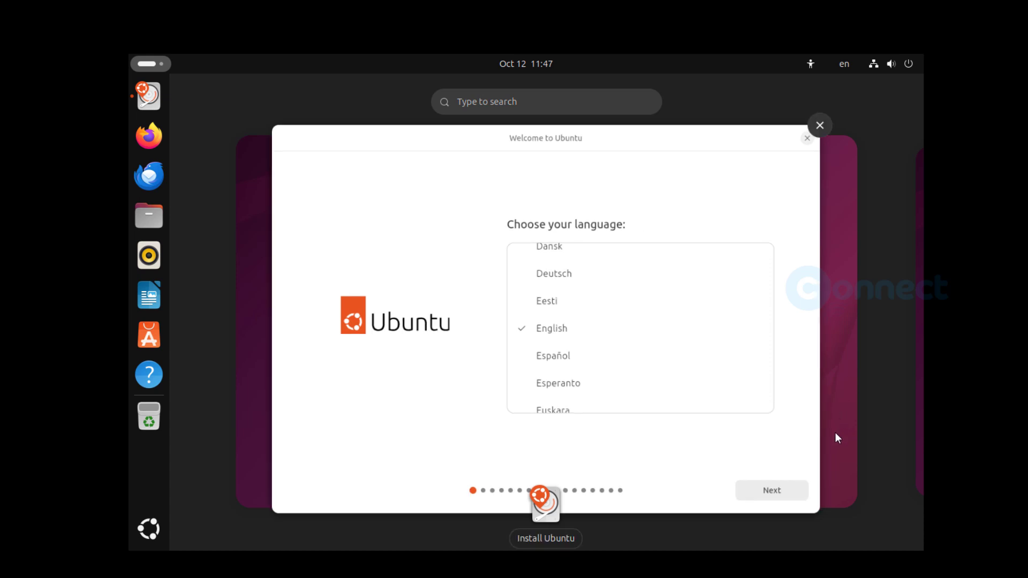
{"action": "left_click", "coordinate": [783, 497]}
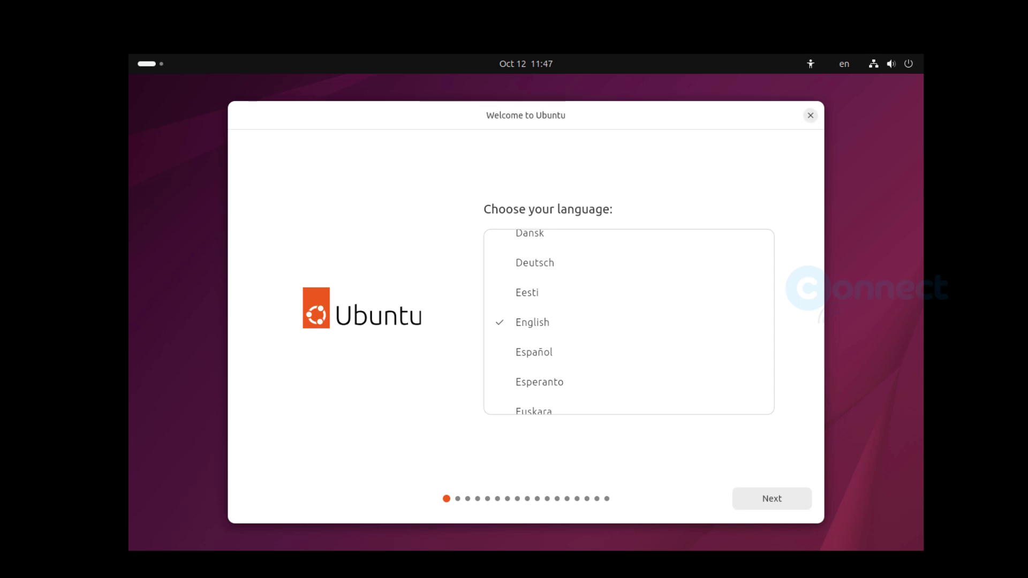
{"action": "left_click", "coordinate": [783, 490]}
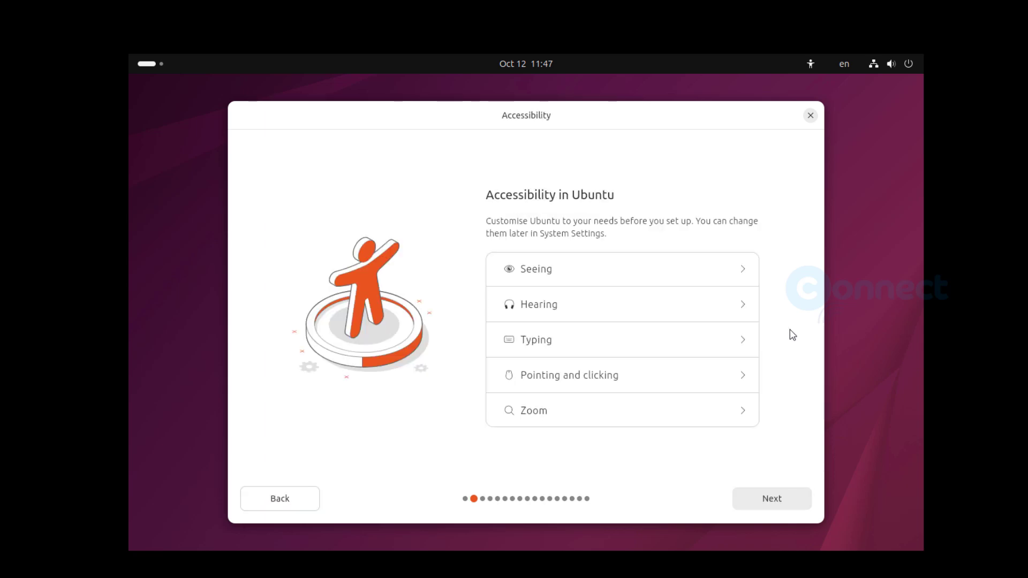
- Skip the accessibility options and accept English (US) as the keyboard layout and variant
{"action": "left_click", "coordinate": [780, 498]}
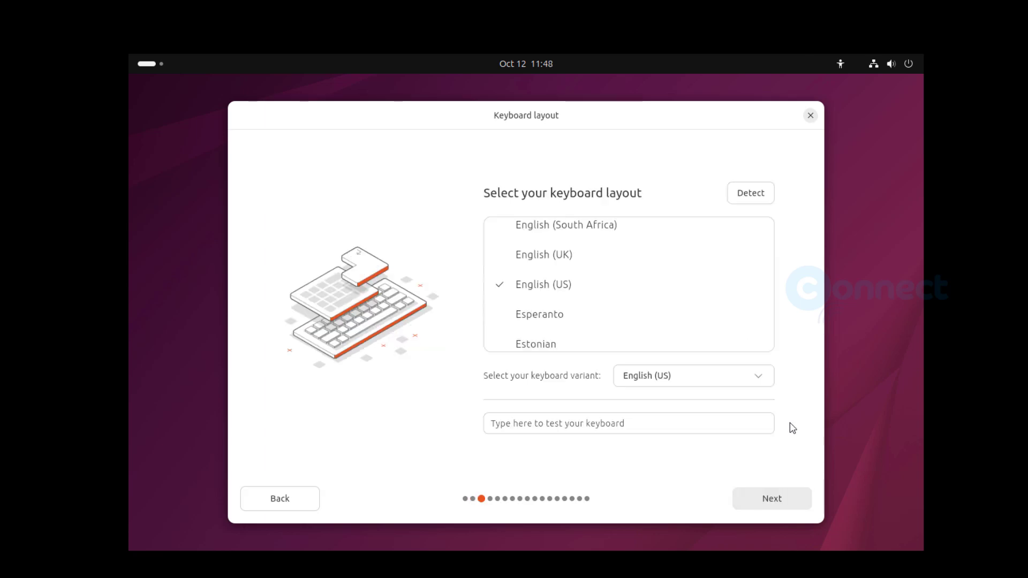
{"action": "left_click", "coordinate": [791, 504]}
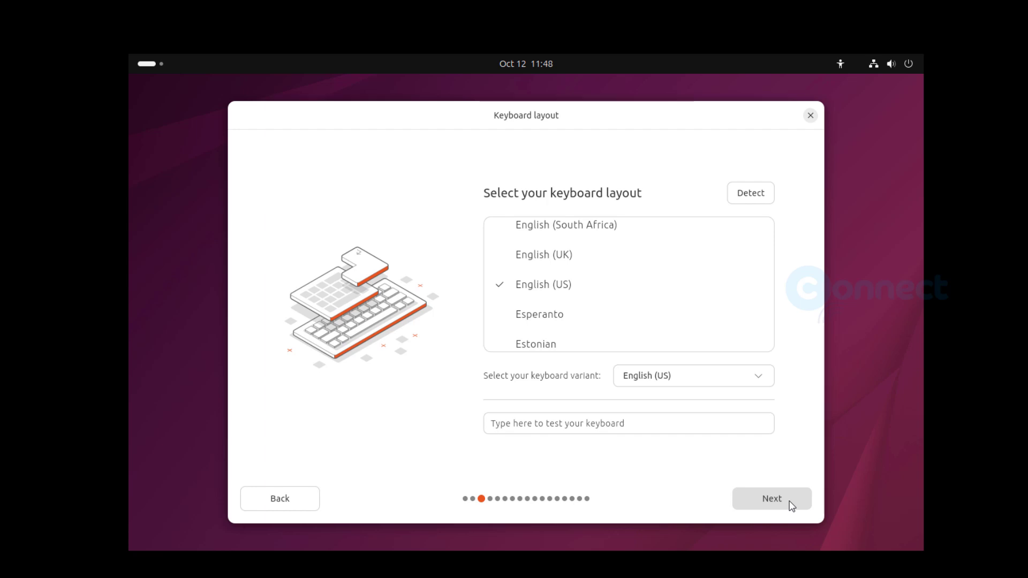
{"action": "left_click", "coordinate": [790, 500]}
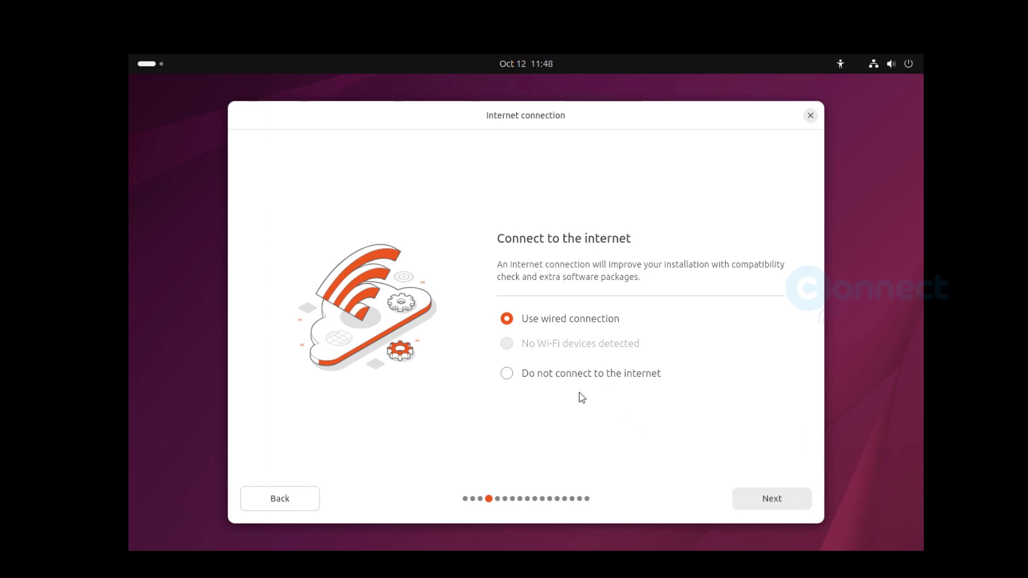
- Choose not to connect to the internet, and select Install Ubuntu with the interactive installation type
{"action": "left_click", "coordinate": [509, 377]}
{"action": "left_click", "coordinate": [783, 503]}
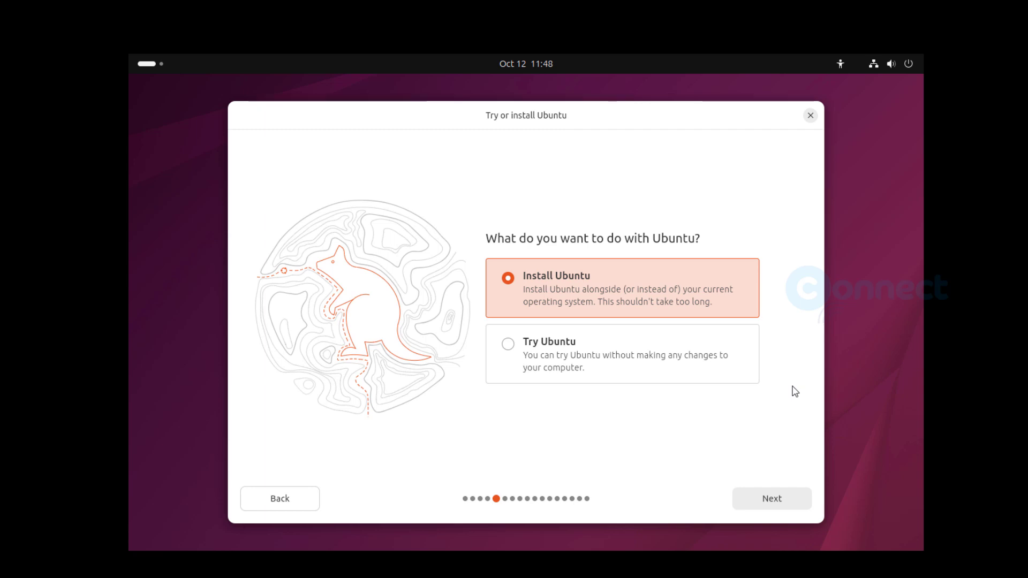
{"action": "left_click", "coordinate": [775, 503]}
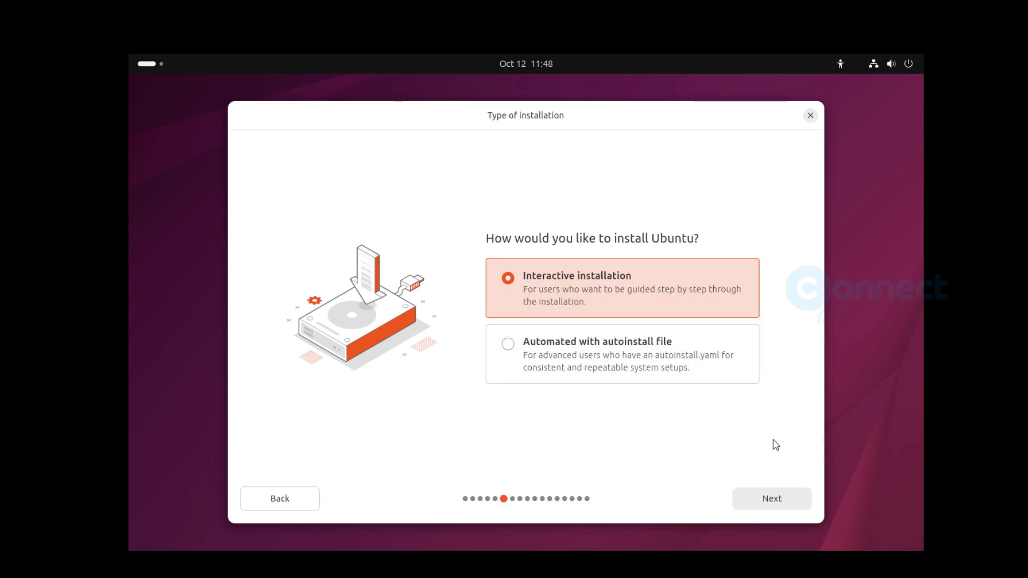
{"action": "left_click", "coordinate": [785, 500]}
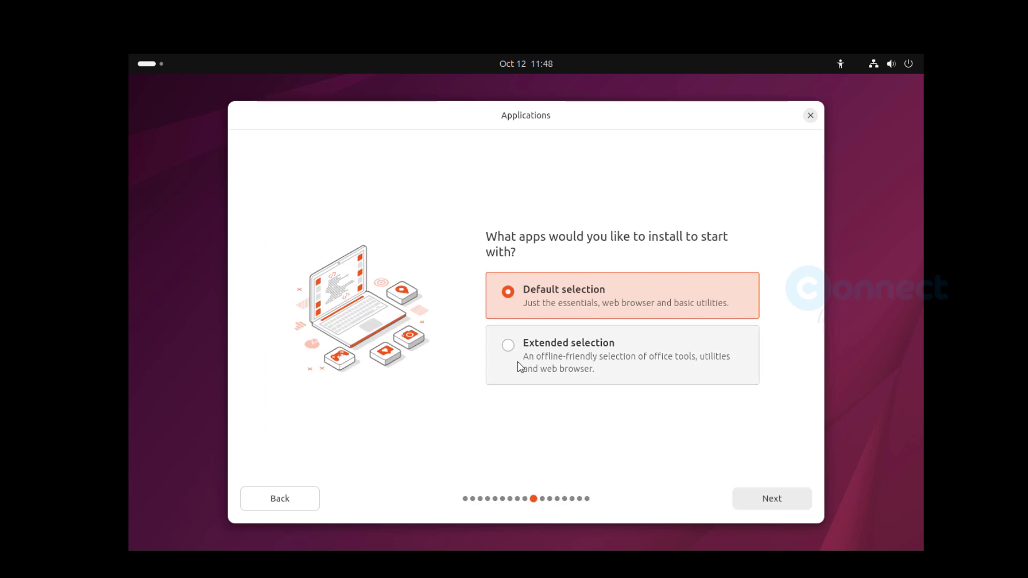
- Compare the extended app selection with the default one and continue with Default selection
{"action": "left_click", "coordinate": [512, 345]}
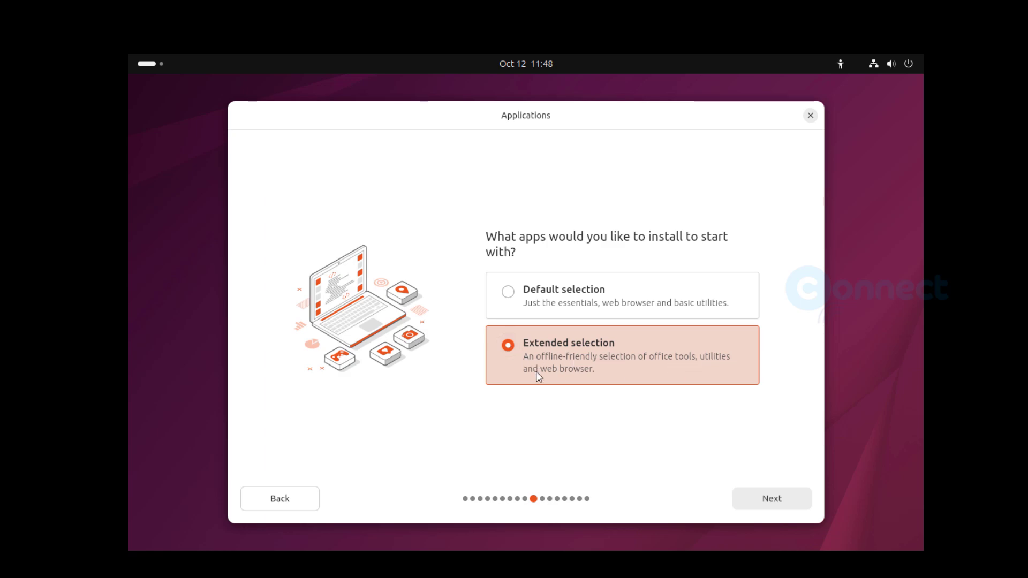
{"action": "left_click", "coordinate": [510, 297]}
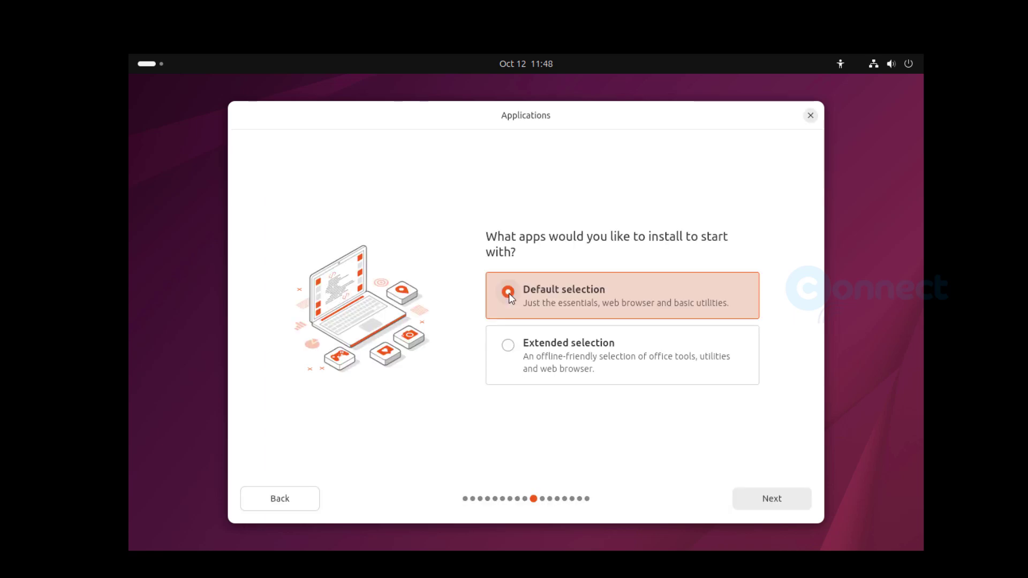
{"action": "left_click", "coordinate": [780, 498]}
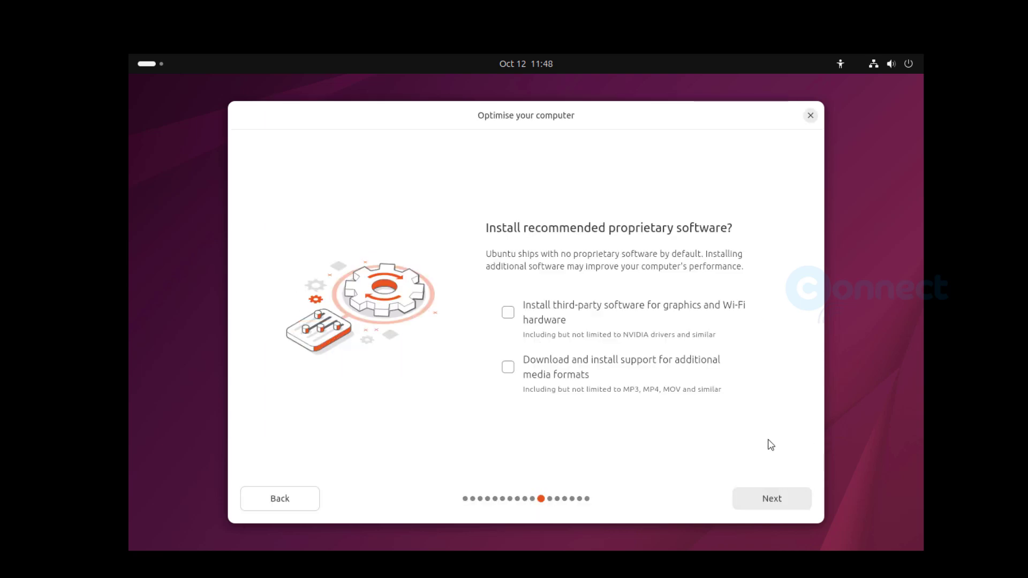
- Leave the proprietary software options unselected and choose to erase the disk and install Ubuntu with no encryption
{"action": "left_click", "coordinate": [778, 499]}
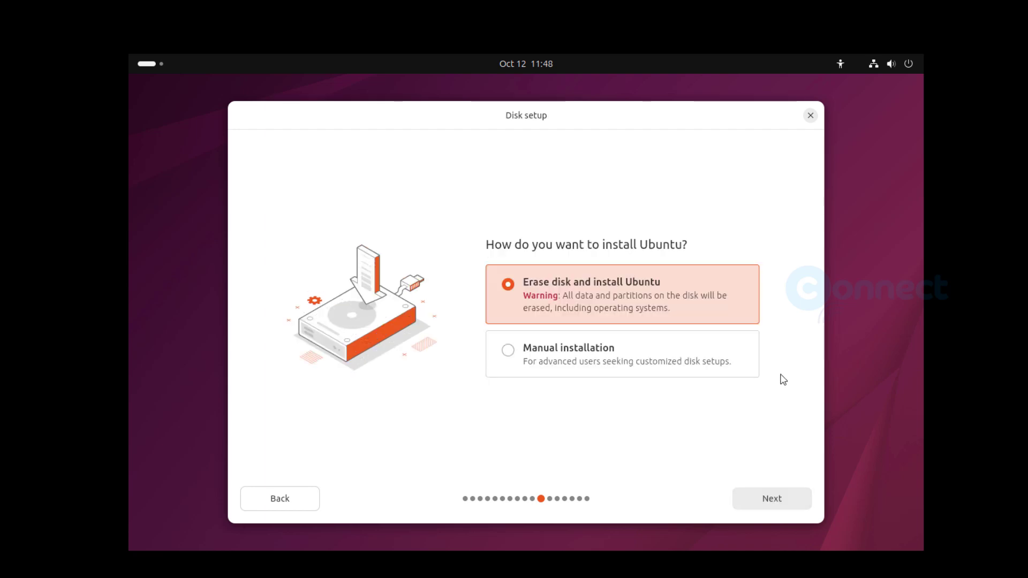
{"action": "left_click", "coordinate": [778, 498]}
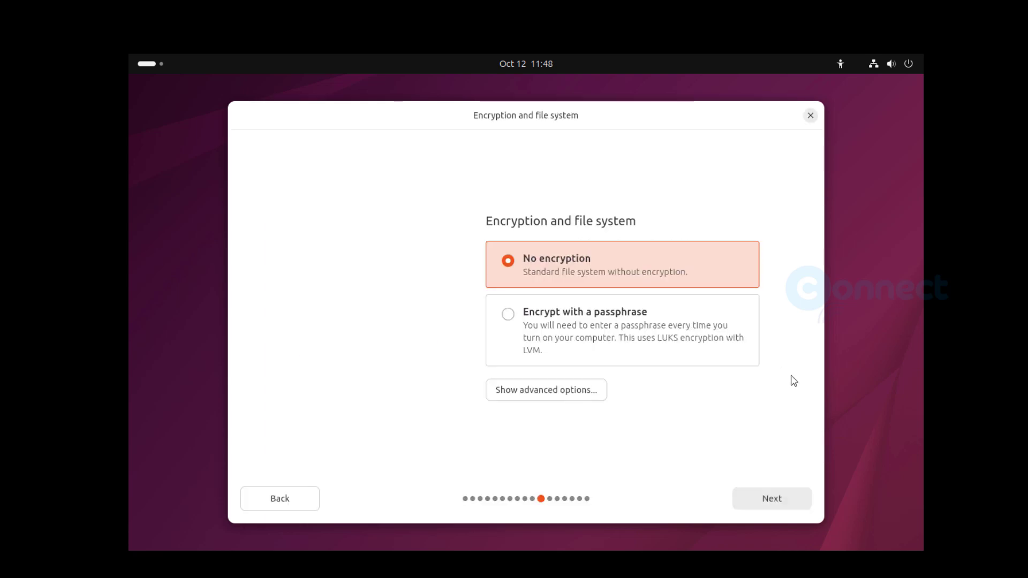
{"action": "left_click", "coordinate": [778, 498]}
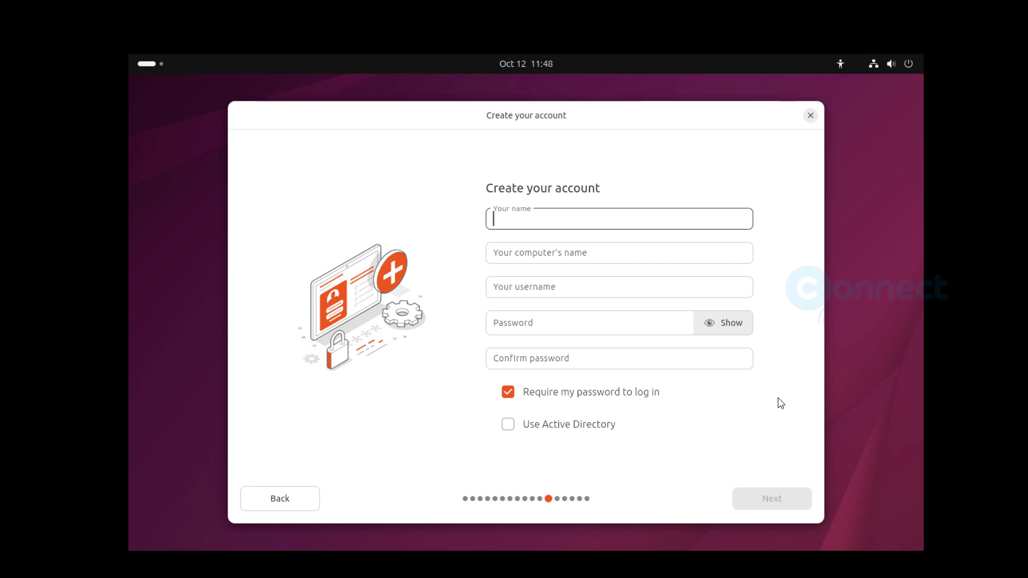
- Enter the account holder's name, set the computer's name to connectwww, and keep the suggested username
{"action": "type", "text": "Ma"}
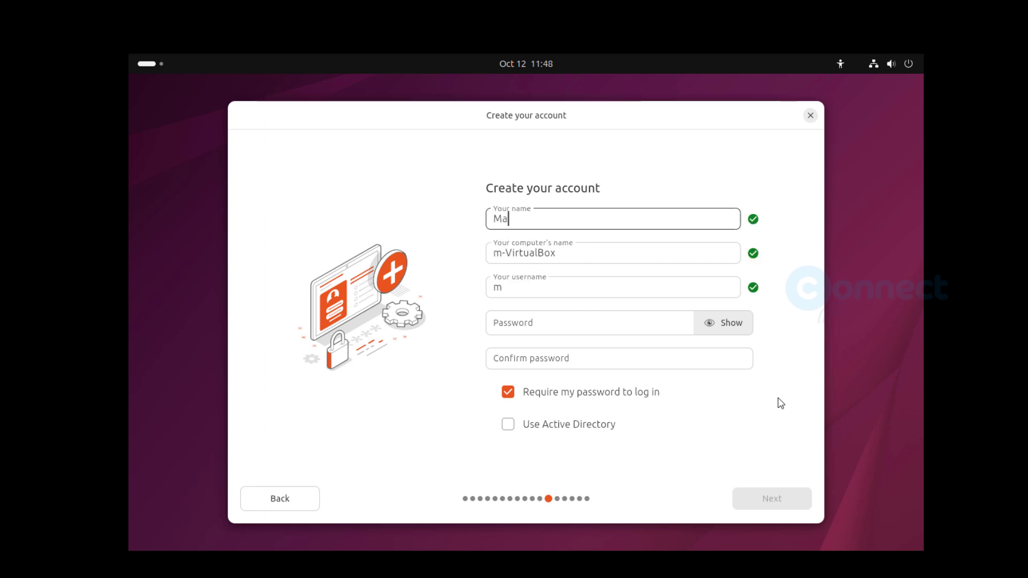
{"action": "type", "text": "nikandan"}
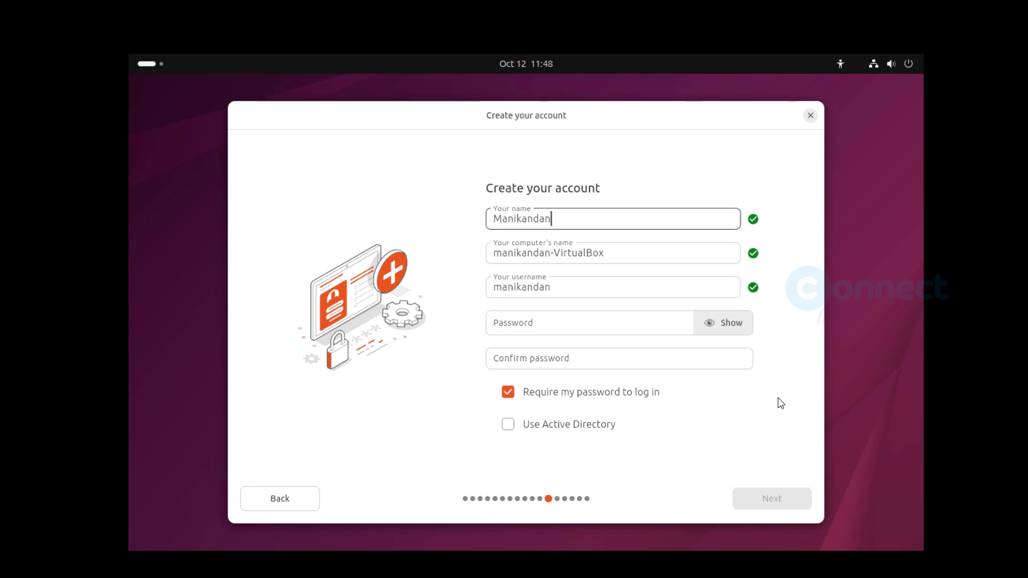
{"action": "key", "text": "Tab"}
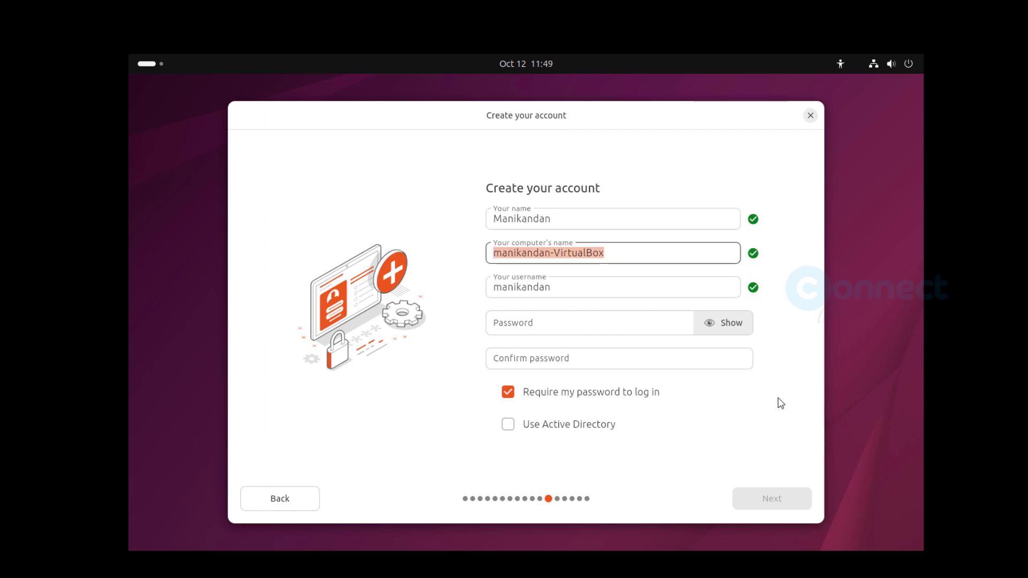
{"action": "type", "text": "conne"}
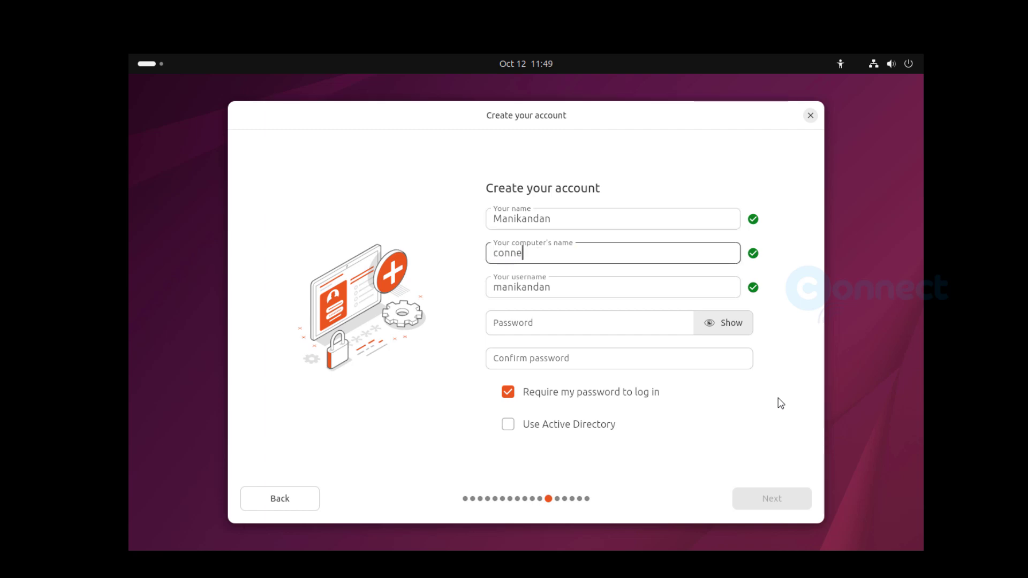
{"action": "type", "text": "ctwww"}
{"action": "key", "text": "Tab"}
{"action": "key", "text": "Tab"}
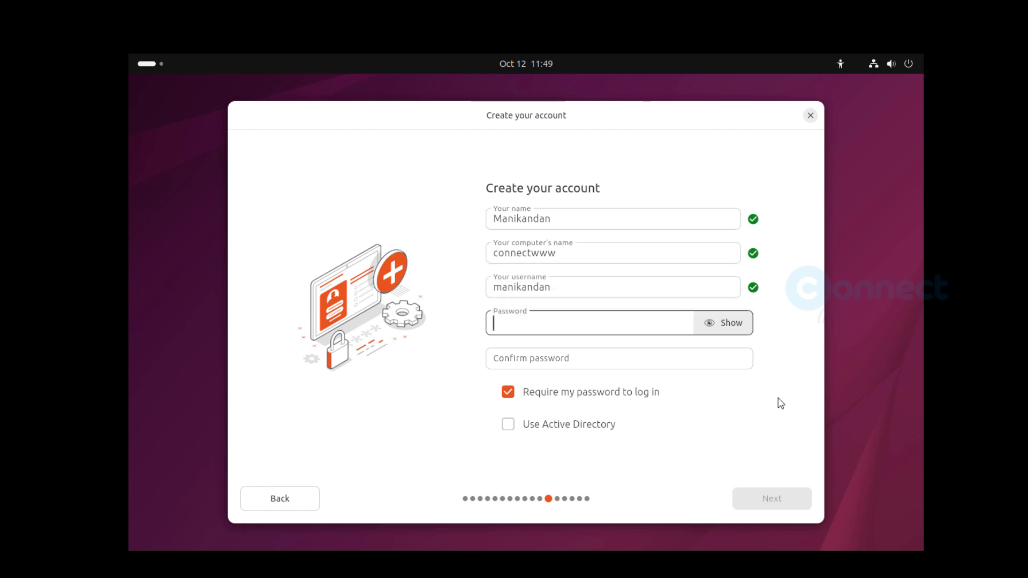
- Enter the account password and repeat it in the confirmation field
{"action": "type", "text": "••"}
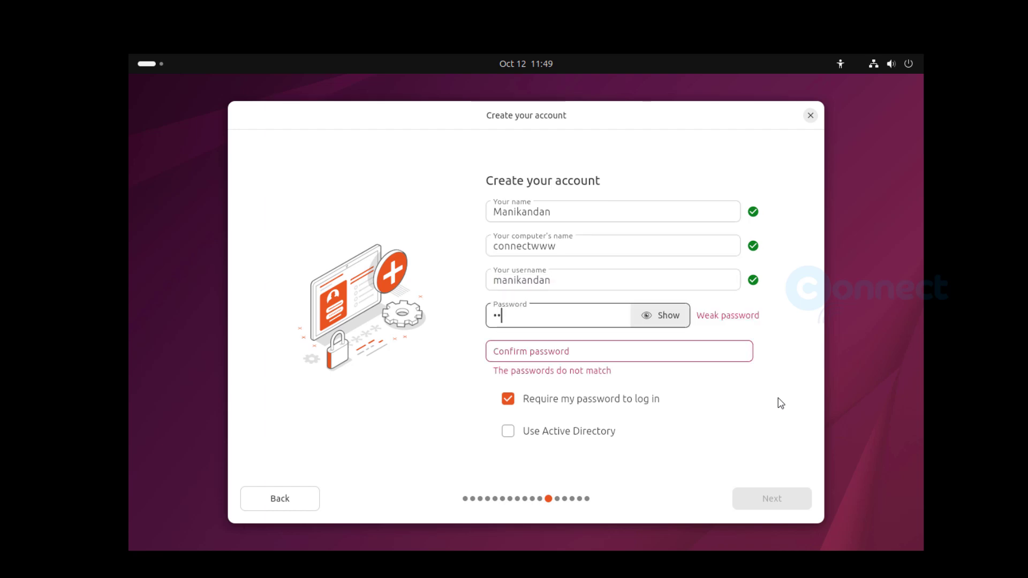
{"action": "type", "text": "••••••"}
{"action": "key", "text": "Tab"}
{"action": "key", "text": "Tab"}
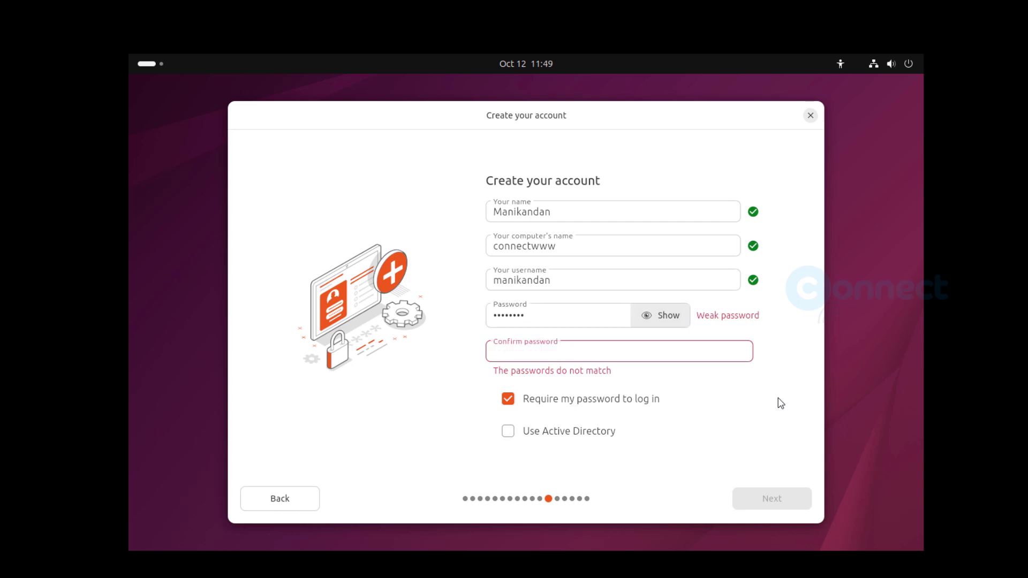
{"action": "type", "text": "••••••••"}
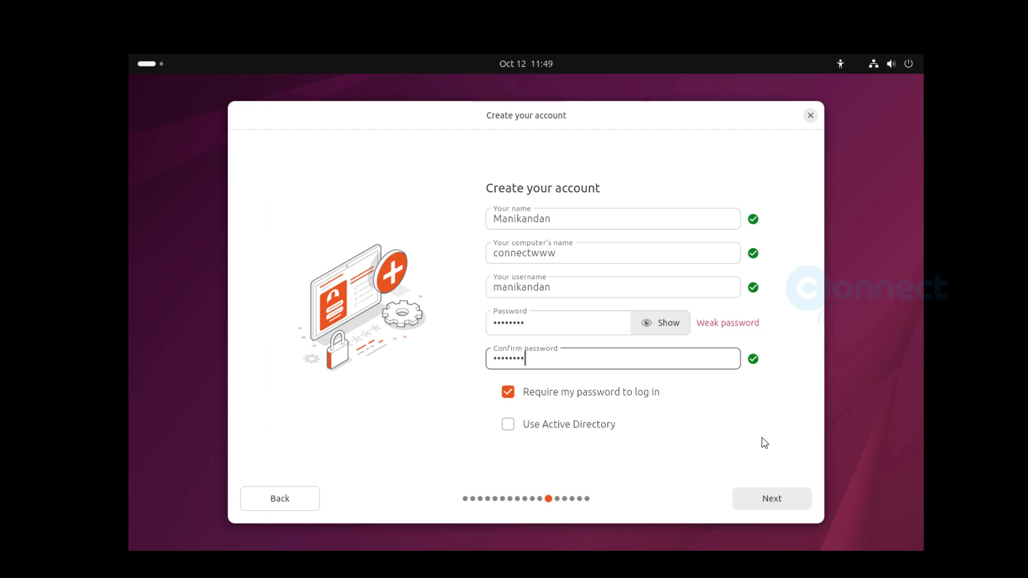
- Turn off the requirement for a password to log in and accept Asia/Kolkata as the timezone
{"action": "left_click", "coordinate": [508, 394]}
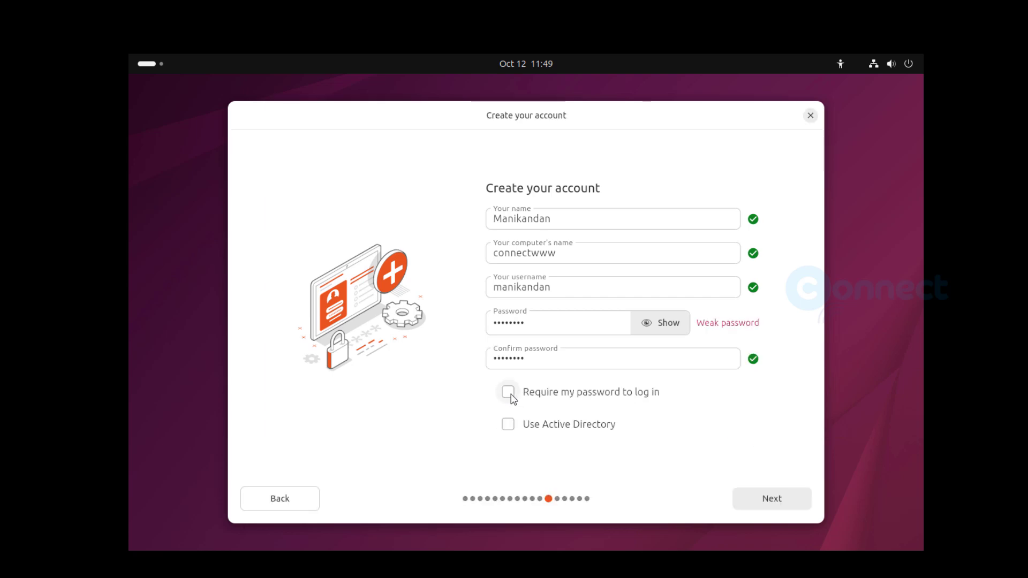
{"action": "left_click", "coordinate": [787, 504]}
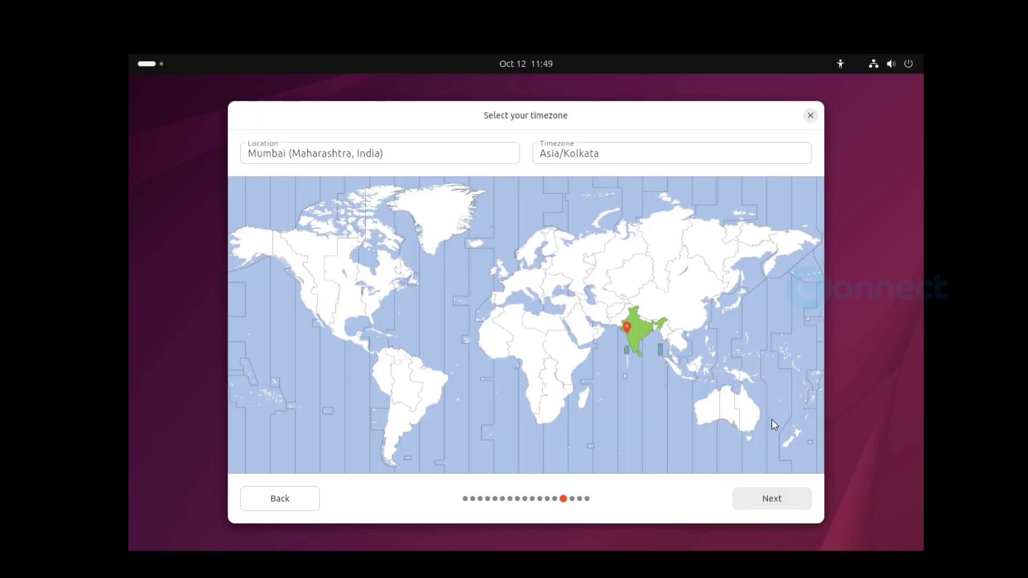
{"action": "left_click", "coordinate": [778, 499]}
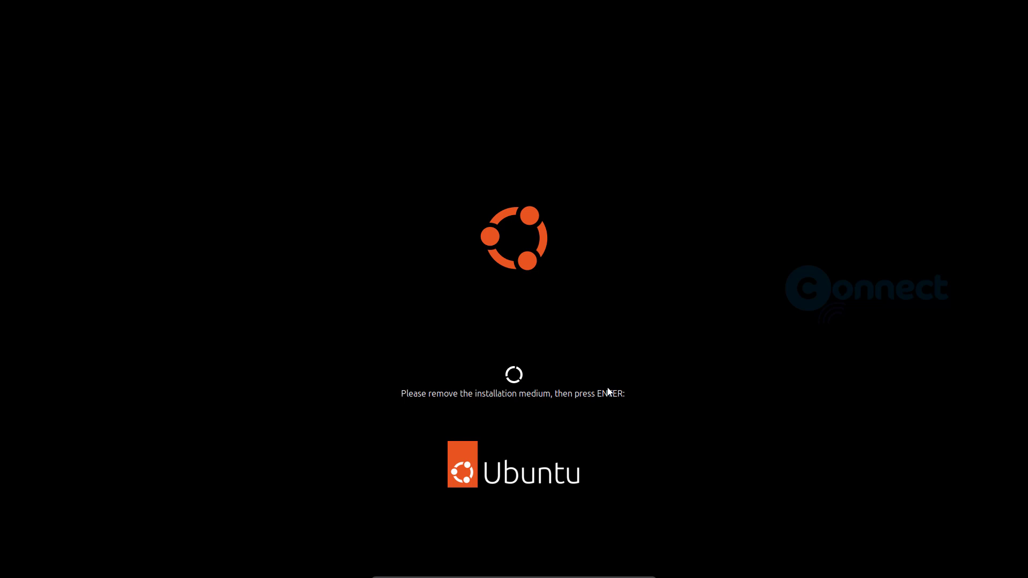
- Check the virtual machine's optical drive for the installation medium and continue past the removal prompt to restart
{"action": "mouse_move", "coordinate": [471, 575]}
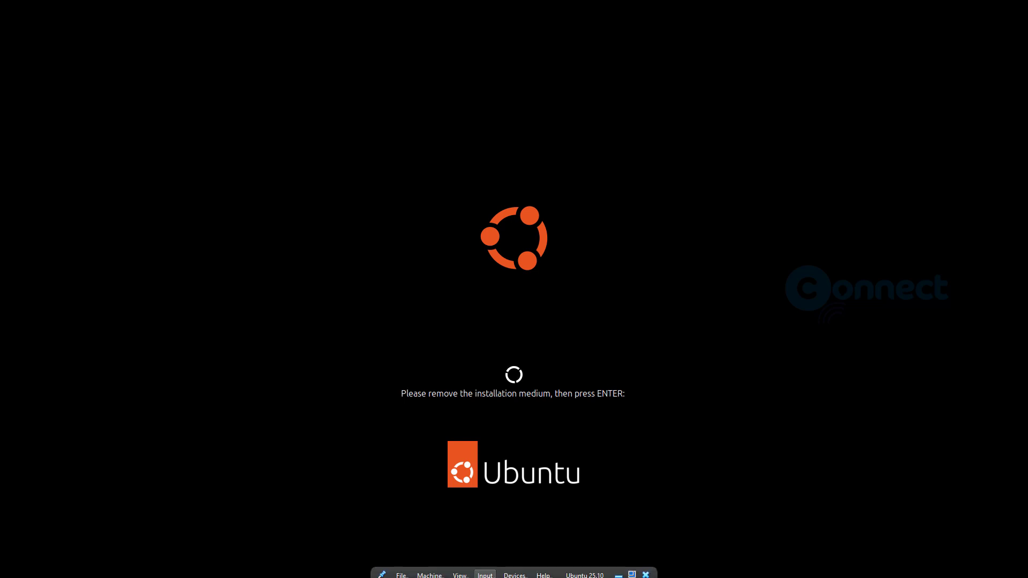
{"action": "left_click", "coordinate": [458, 572]}
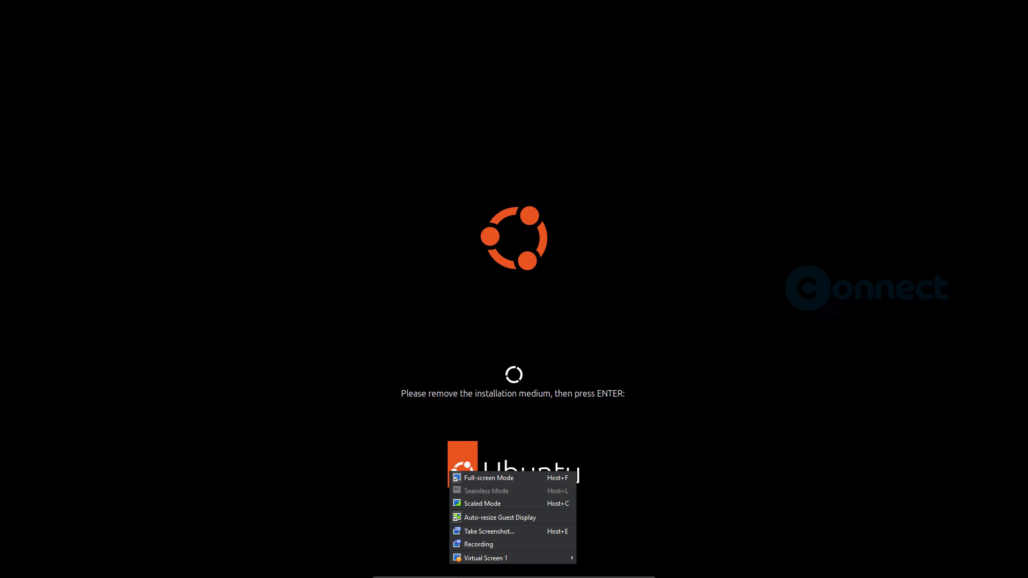
{"action": "left_click", "coordinate": [413, 538]}
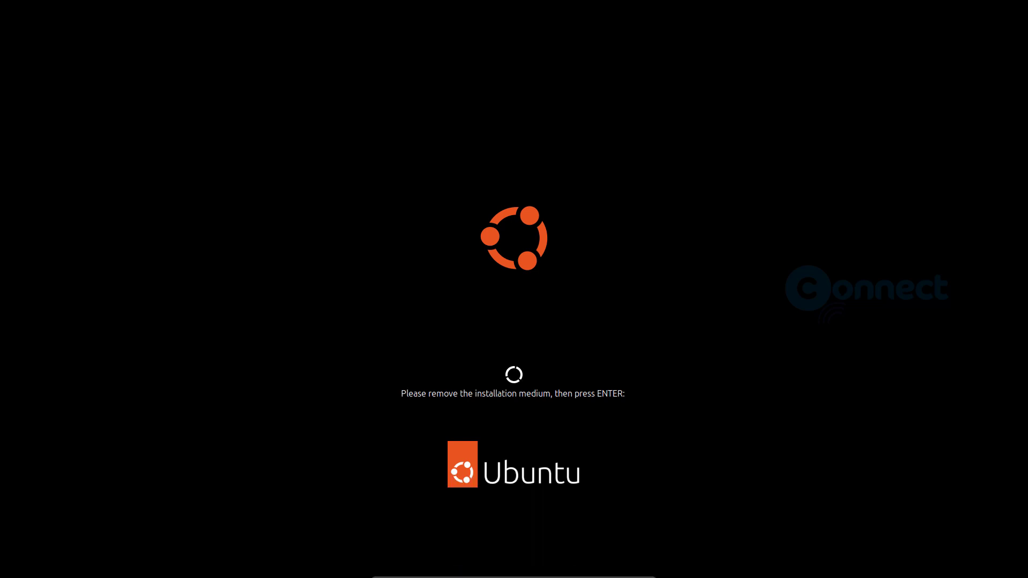
{"action": "left_click", "coordinate": [520, 571]}
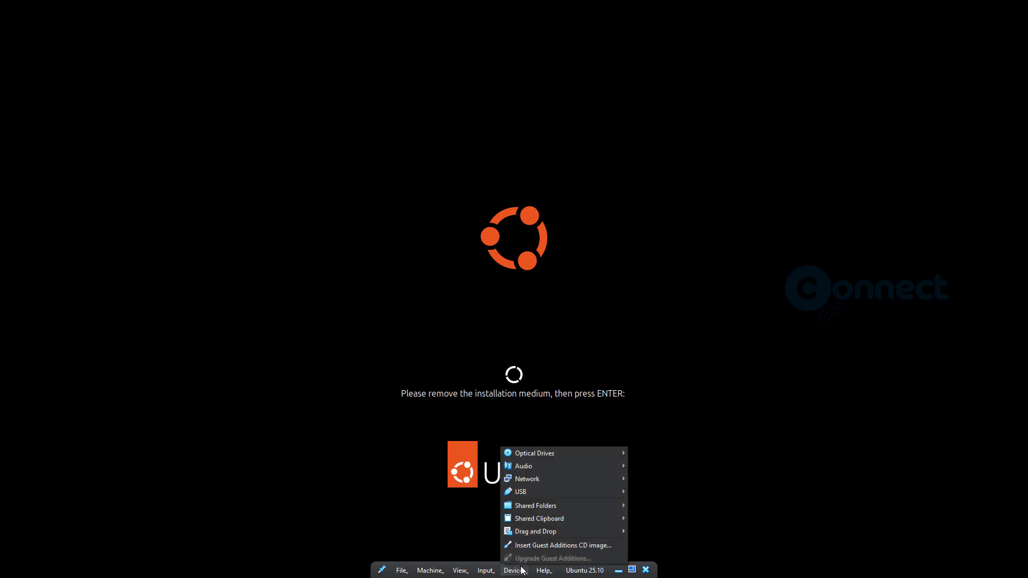
{"action": "mouse_move", "coordinate": [540, 453]}
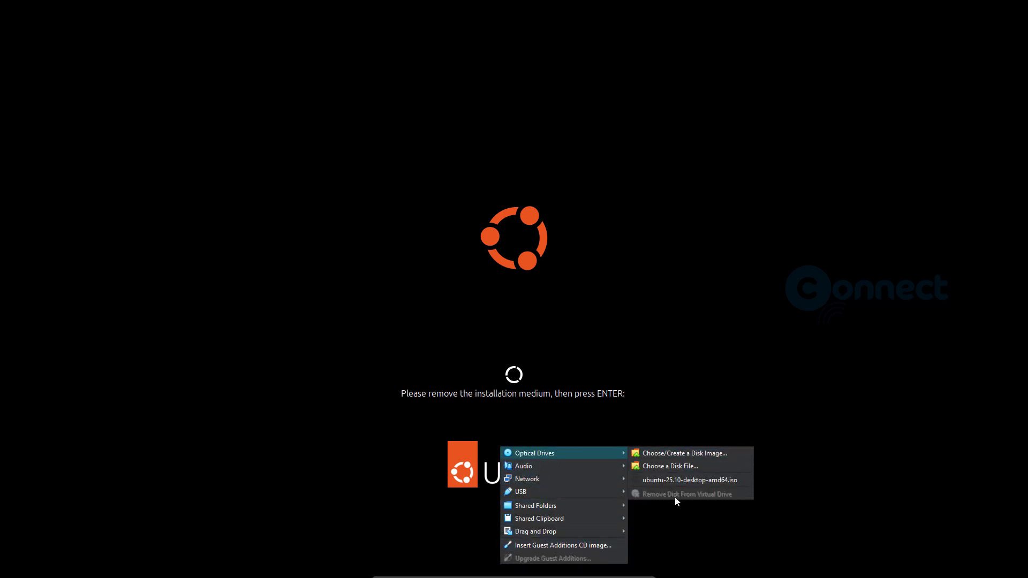
{"action": "left_click", "coordinate": [703, 381]}
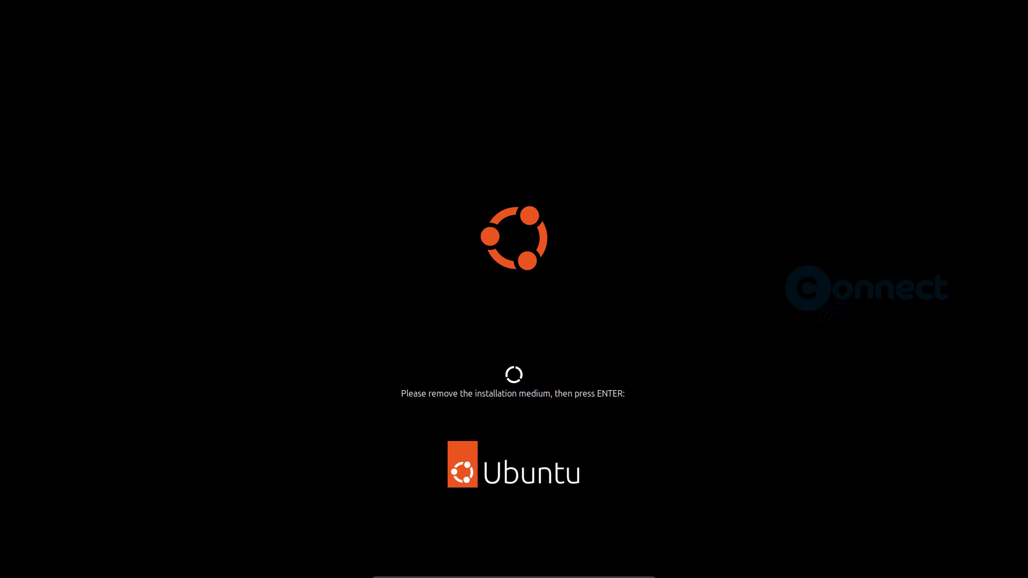
{"action": "key", "text": "Return"}
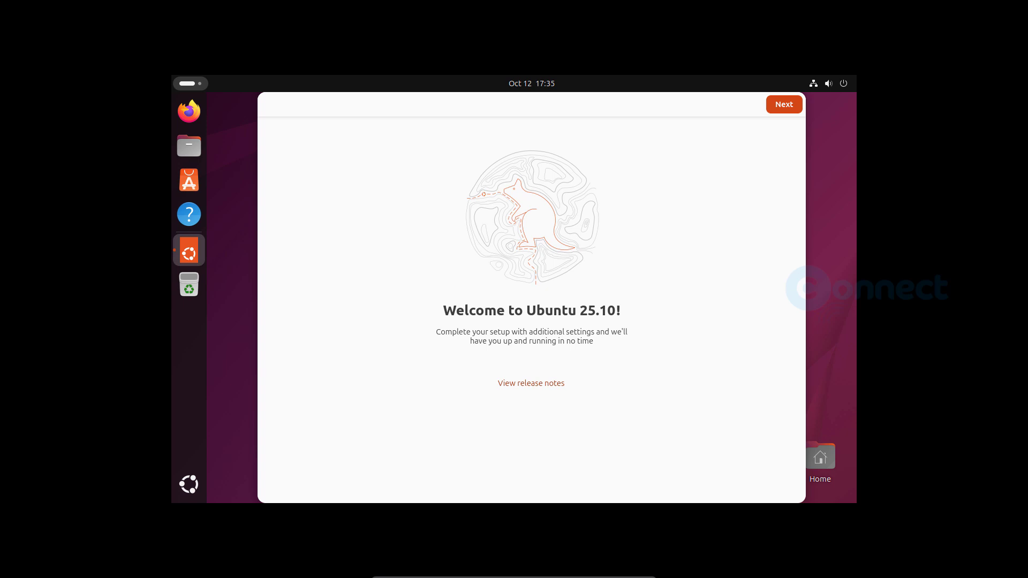
- Complete the Ubuntu 25.10 welcome setup, choosing not to share system data
{"action": "left_click", "coordinate": [776, 108]}
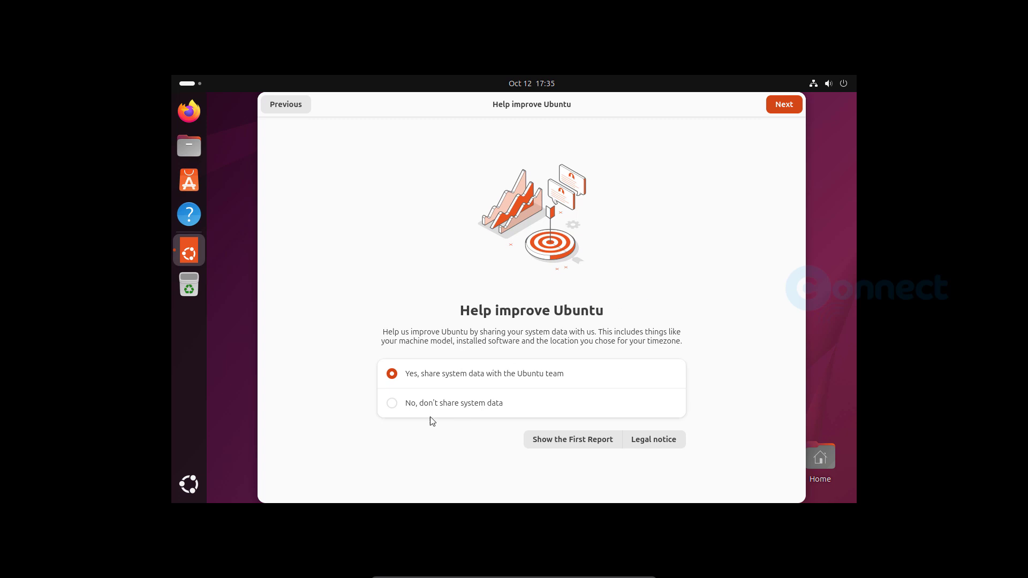
{"action": "left_click", "coordinate": [392, 405]}
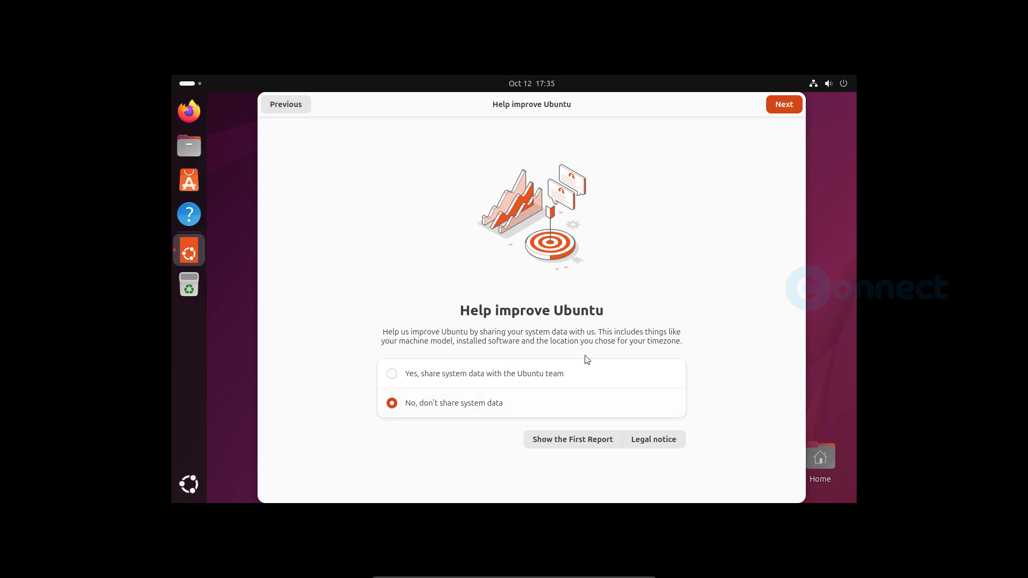
{"action": "left_click", "coordinate": [784, 104]}
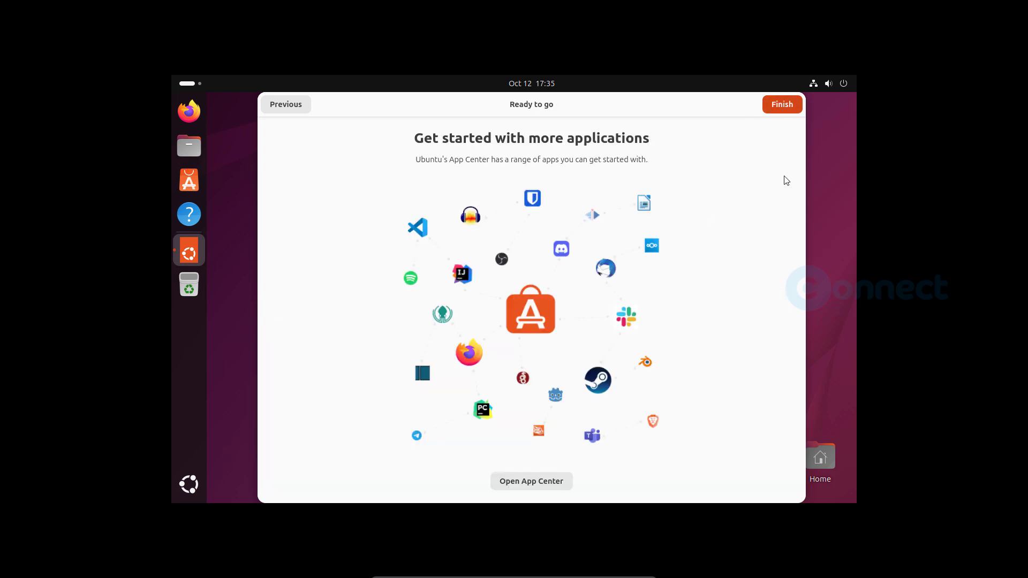
{"action": "left_click", "coordinate": [781, 103]}
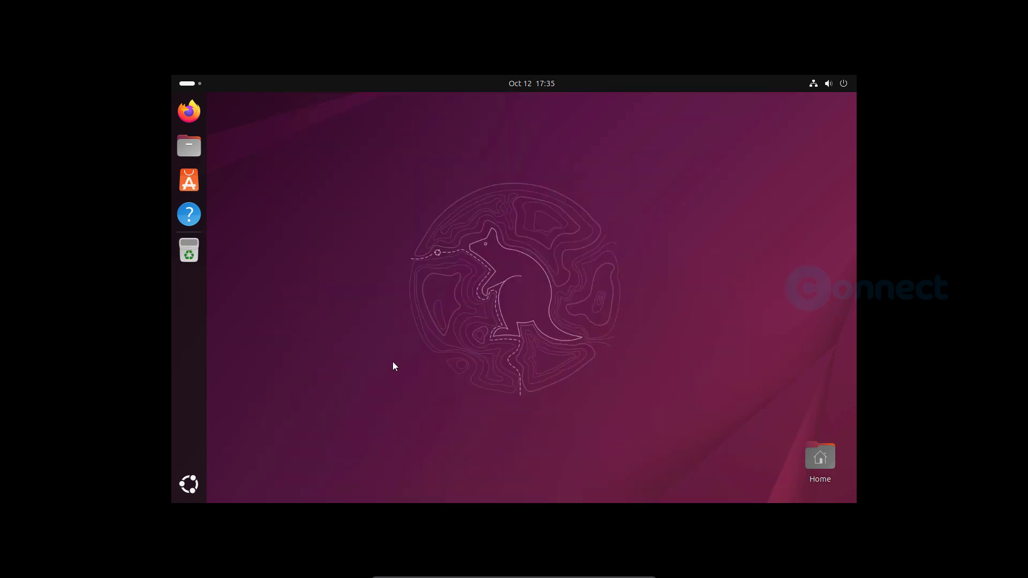
- Set the display resolution to 1920 × 1080 (16:9) in the system settings, keep the change and close the settings window
{"action": "left_click", "coordinate": [197, 484]}
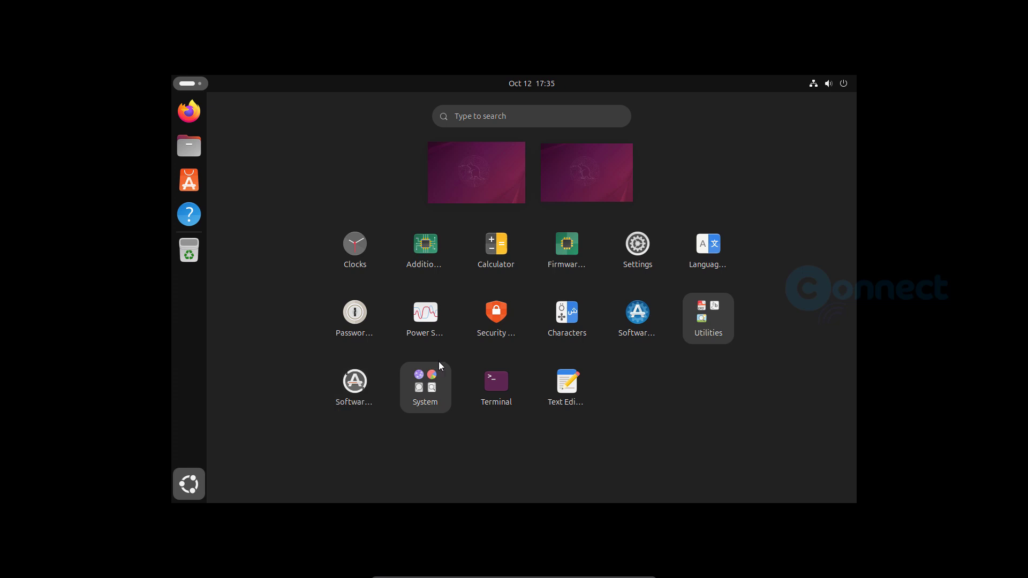
{"action": "left_click", "coordinate": [663, 304]}
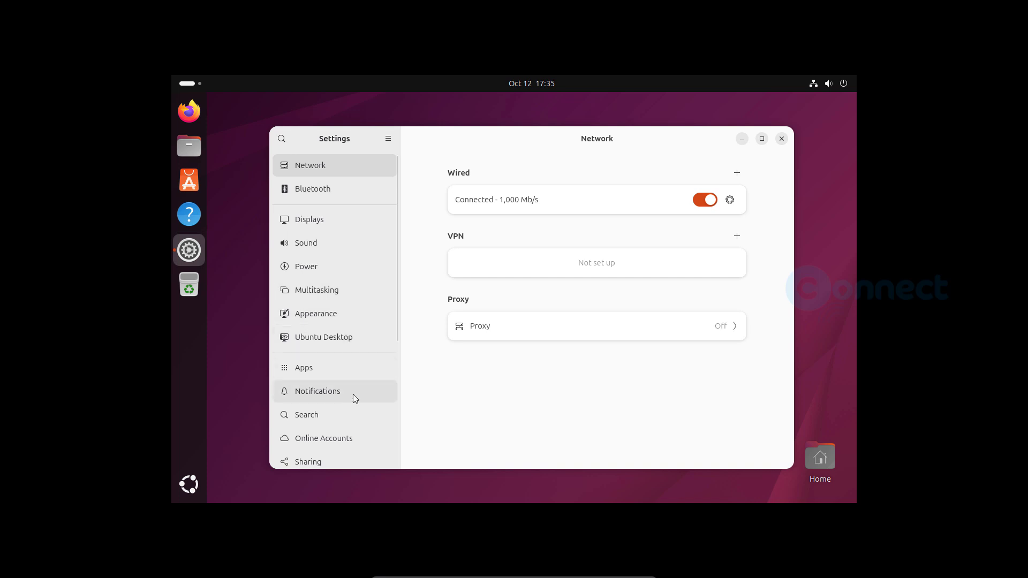
{"action": "scroll", "coordinate": [352, 394], "scroll_direction": "down", "scroll_amount": 3}
{"action": "scroll", "coordinate": [352, 386], "scroll_direction": "up", "scroll_amount": 2}
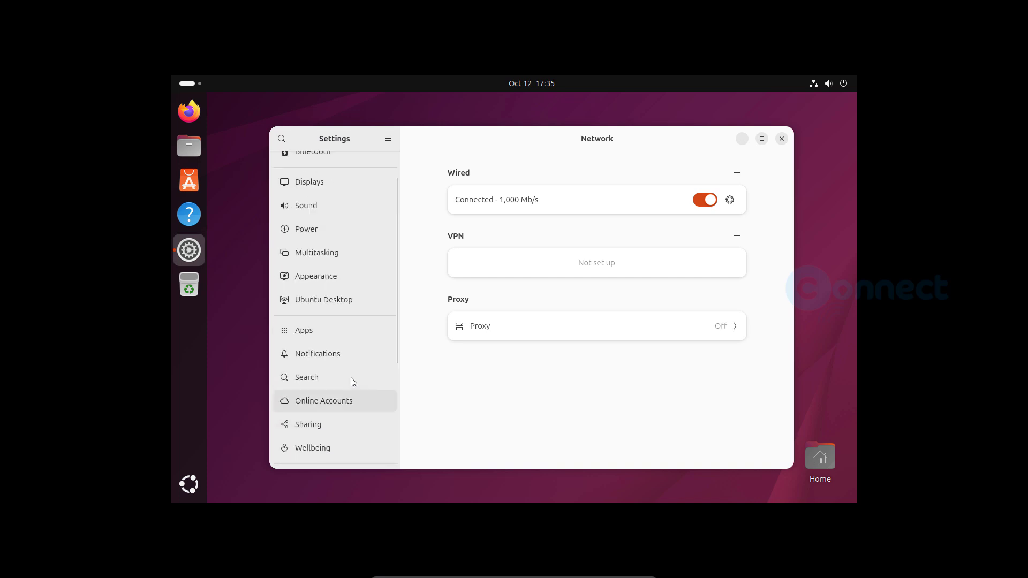
{"action": "left_click", "coordinate": [332, 183]}
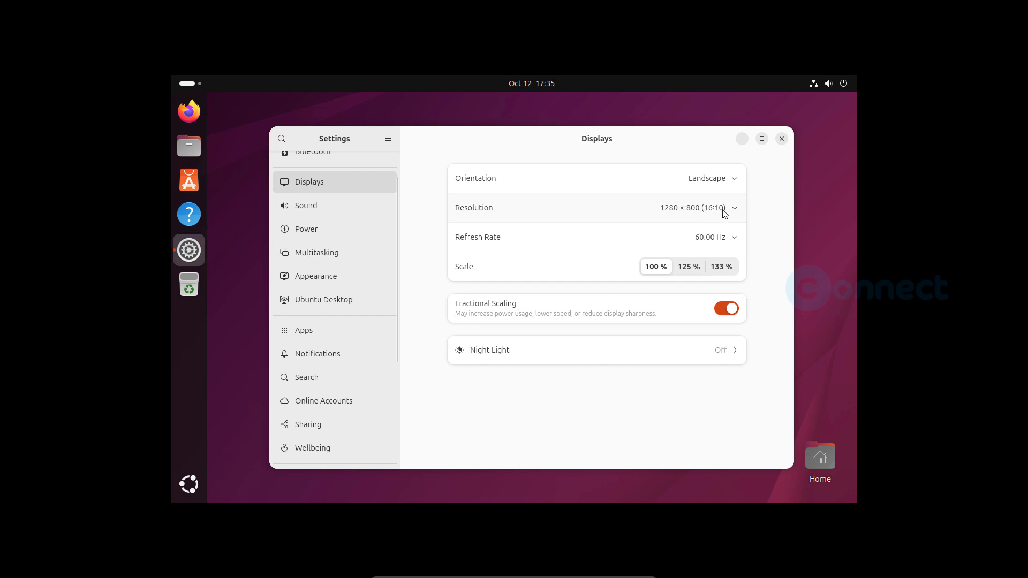
{"action": "left_click", "coordinate": [724, 213]}
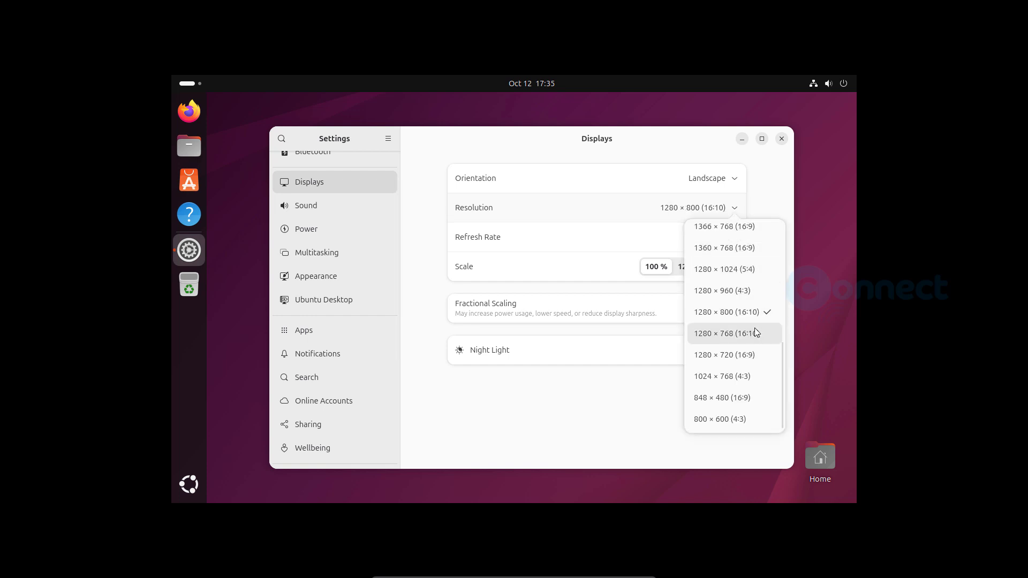
{"action": "scroll", "coordinate": [761, 332], "scroll_direction": "up", "scroll_amount": 6}
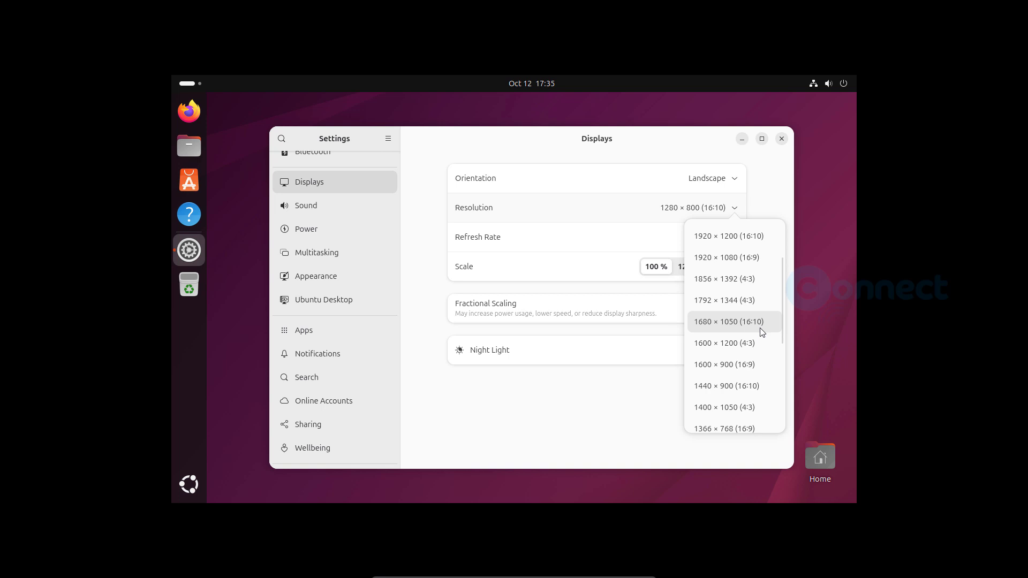
{"action": "left_click", "coordinate": [762, 259]}
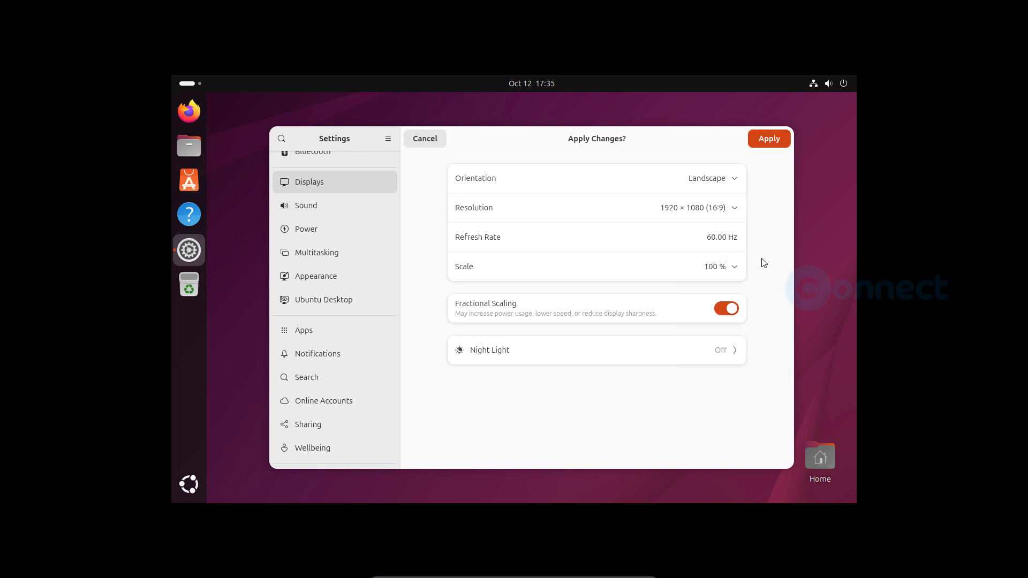
{"action": "left_click", "coordinate": [764, 140]}
{"action": "left_click", "coordinate": [550, 317]}
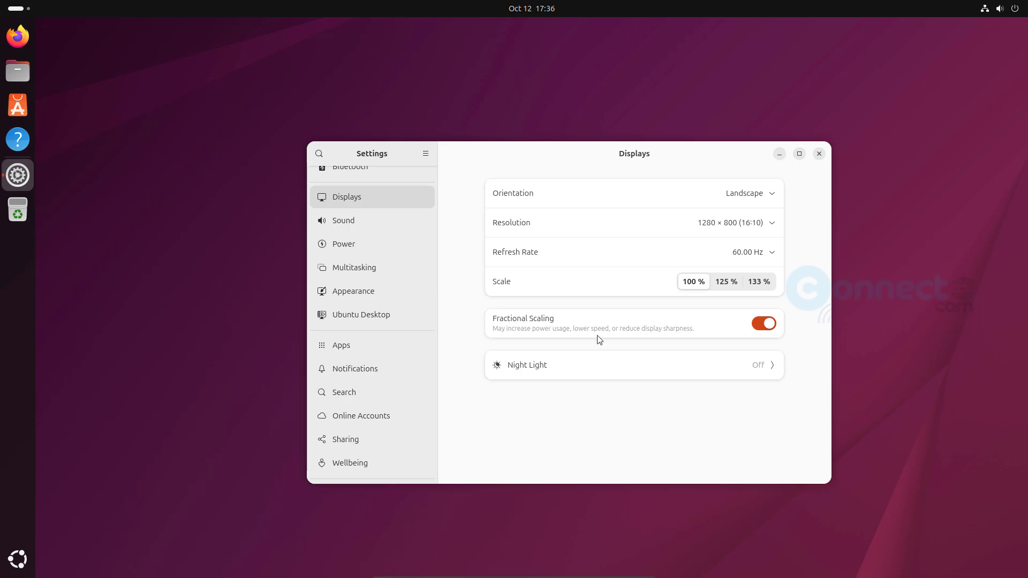
{"action": "left_click", "coordinate": [819, 154]}
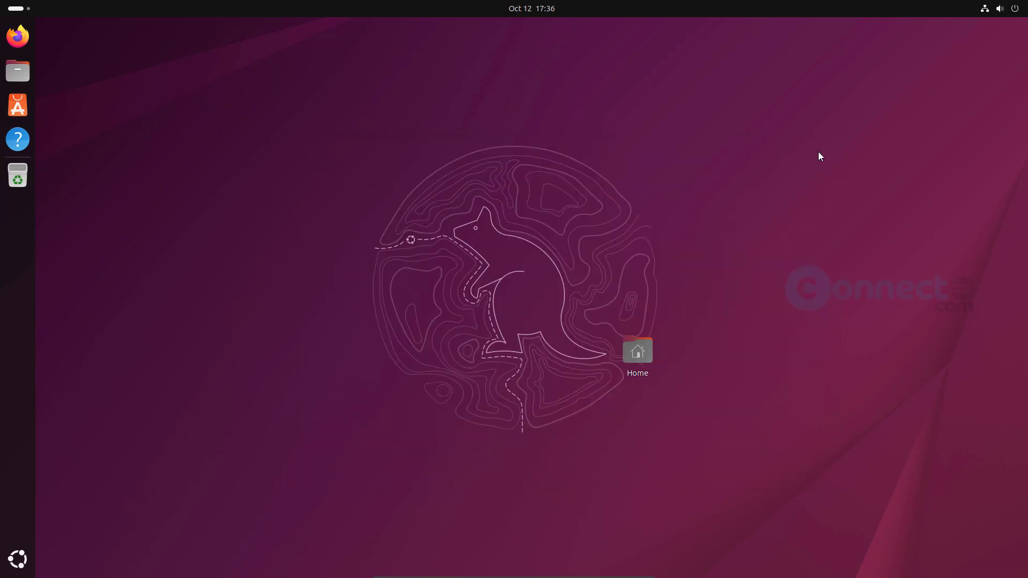
- Open a Terminal window from the application overview, move it higher on the desktop and close it
{"action": "left_click", "coordinate": [18, 559]}
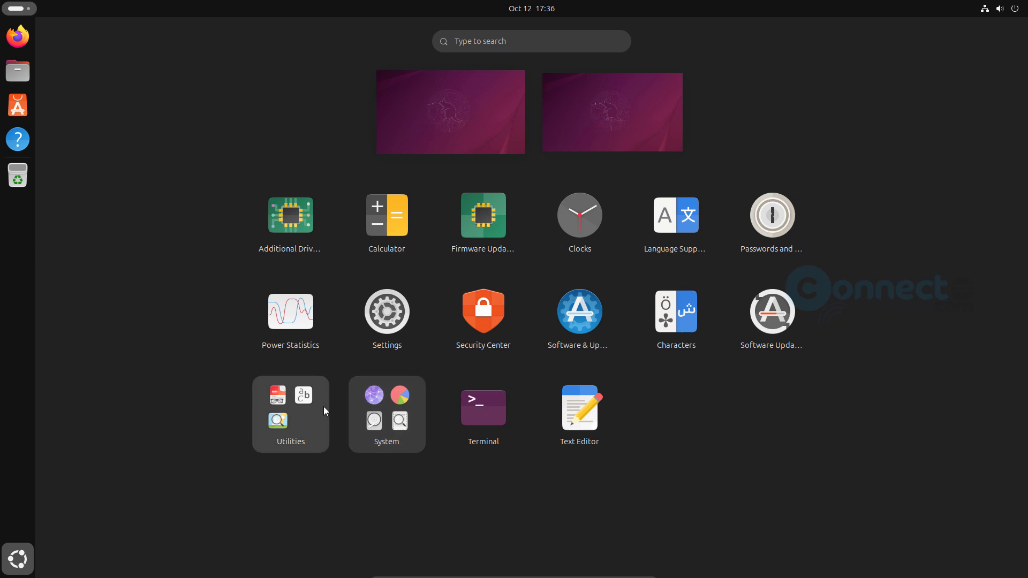
{"action": "left_click", "coordinate": [495, 404]}
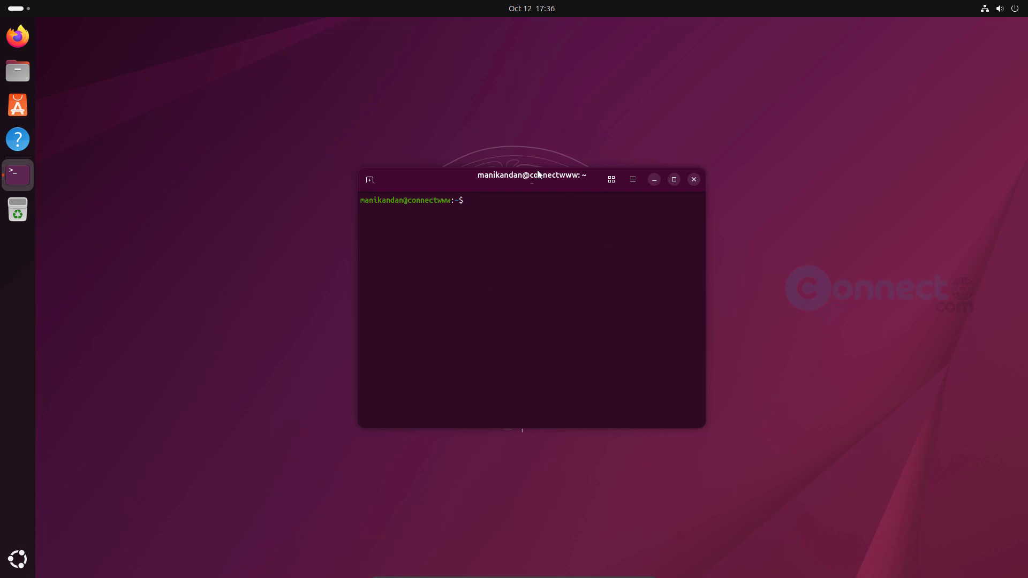
{"action": "left_click_drag", "start_coordinate": [533, 175], "coordinate": [531, 123]}
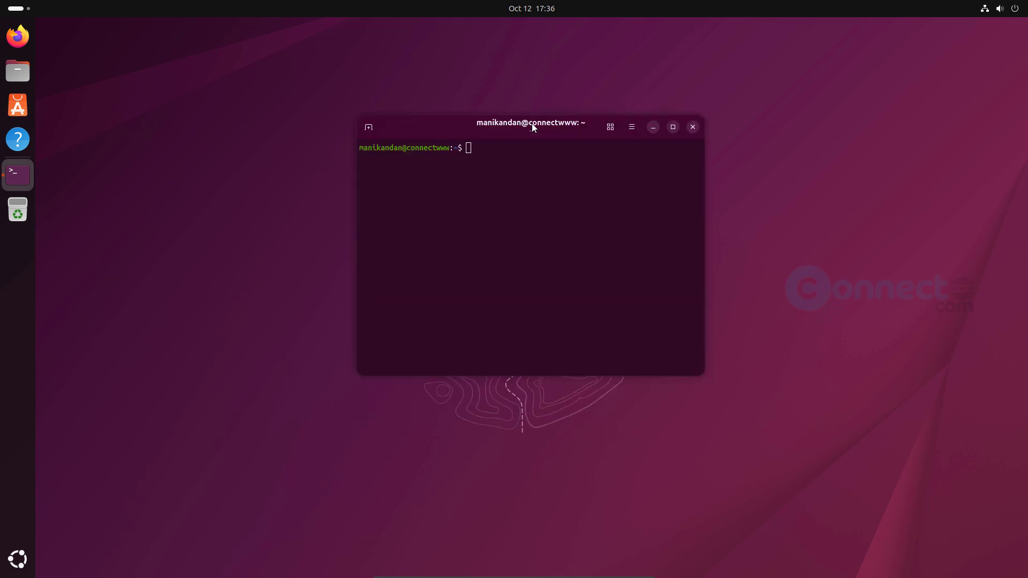
{"action": "left_click", "coordinate": [696, 126]}
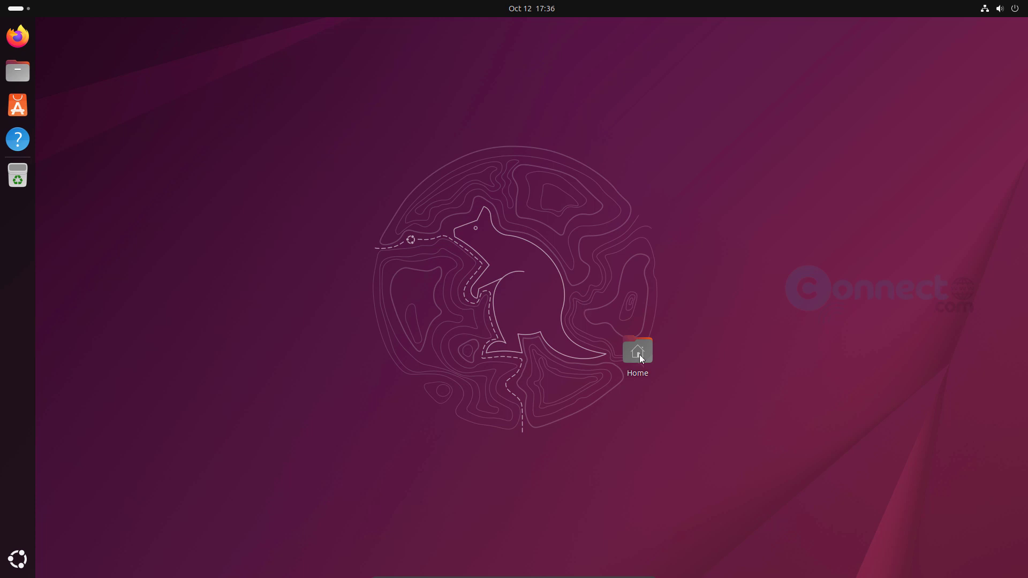
- Move the Home icon to the desktop's lower-right corner
{"action": "left_click_drag", "start_coordinate": [817, 409], "coordinate": [978, 519]}
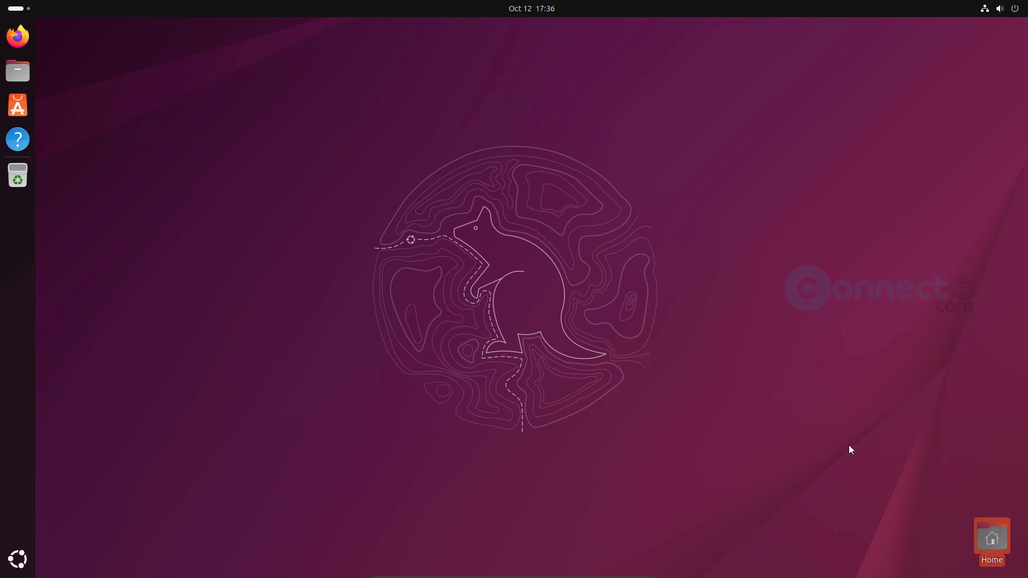
- Open the Appearance settings and show the full set of available background pictures
{"action": "left_click", "coordinate": [18, 559]}
{"action": "left_click", "coordinate": [392, 322]}
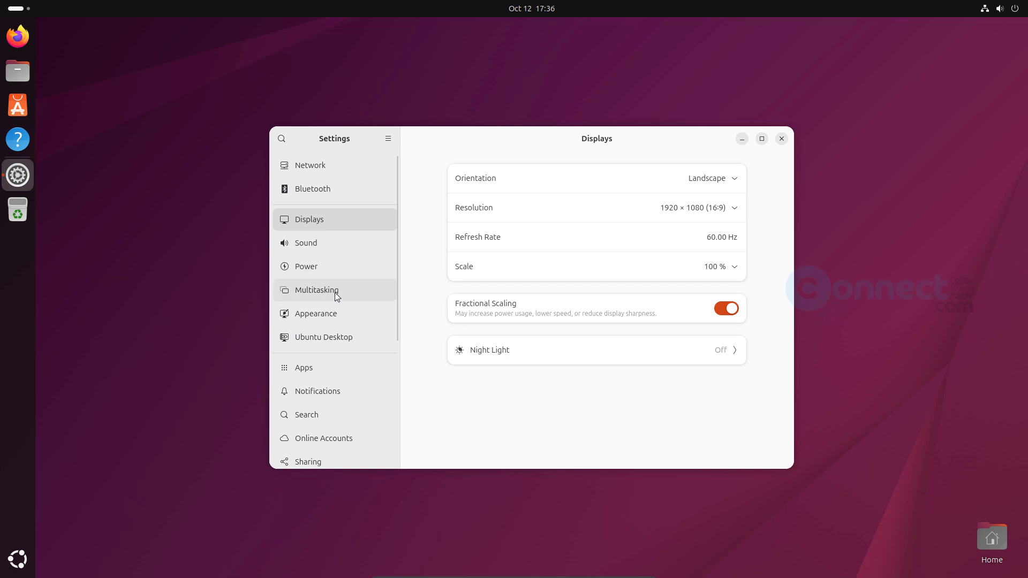
{"action": "left_click", "coordinate": [372, 314]}
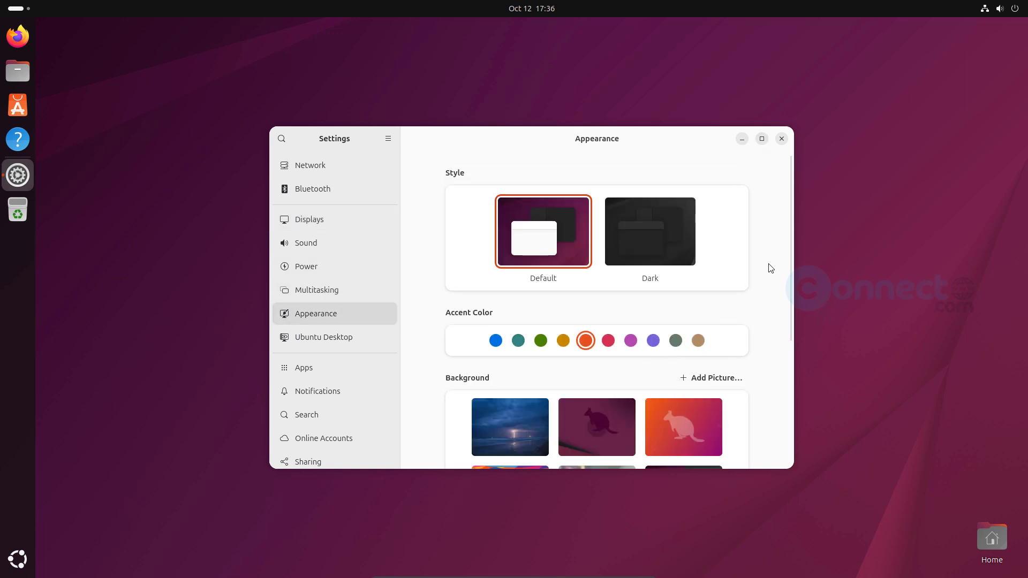
{"action": "scroll", "coordinate": [769, 277], "scroll_direction": "down", "scroll_amount": 3}
{"action": "scroll", "coordinate": [770, 277], "scroll_direction": "down", "scroll_amount": 5}
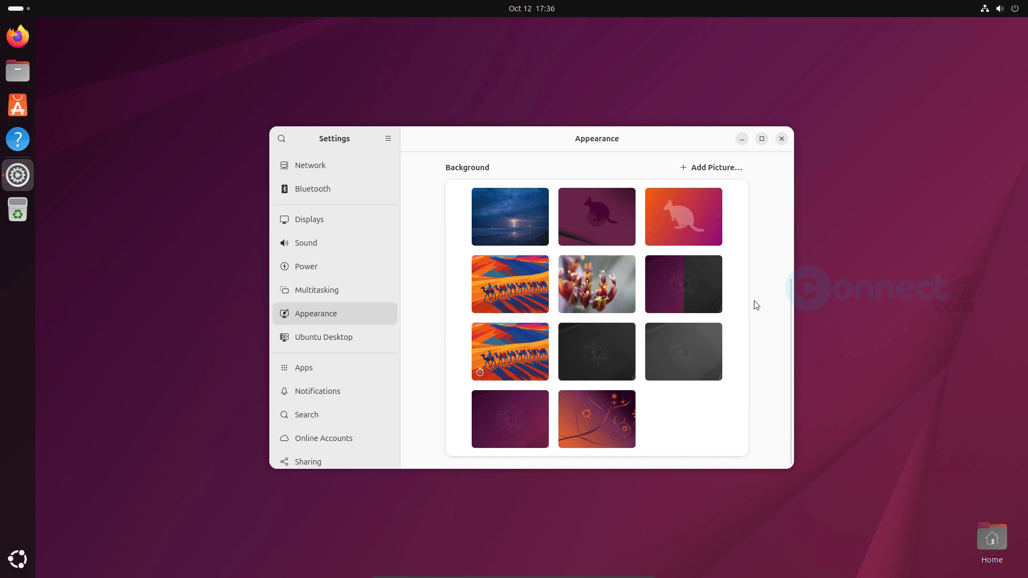
- Apply the orange and purple background with branches and stars, and minimise the settings window to view it
{"action": "left_click", "coordinate": [595, 414]}
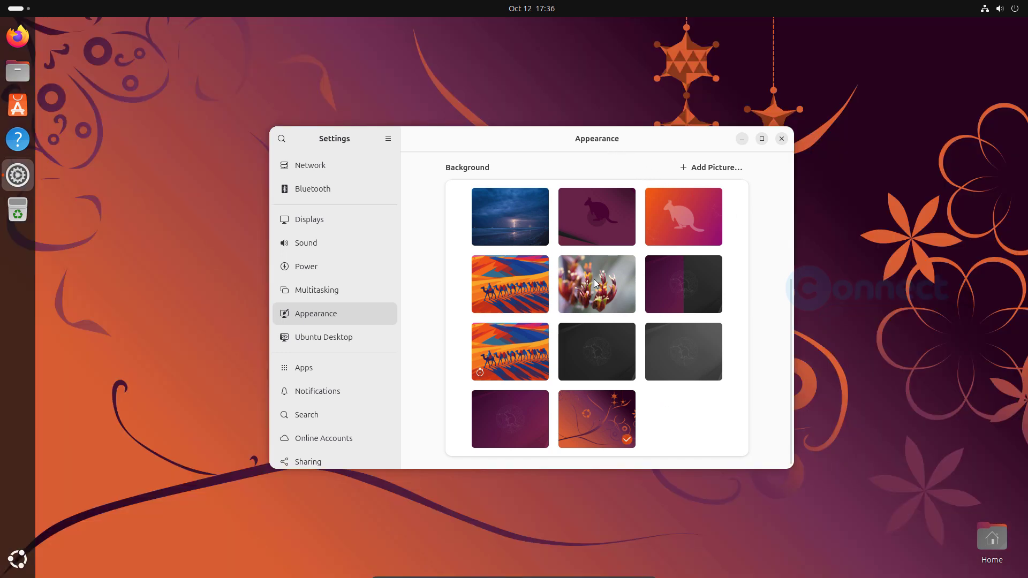
{"action": "mouse_move", "coordinate": [613, 138]}
{"action": "left_mouse_down"}
{"action": "mouse_move", "coordinate": [576, 464]}
{"action": "mouse_move", "coordinate": [625, 172]}
{"action": "mouse_move", "coordinate": [618, 138]}
{"action": "left_mouse_up"}
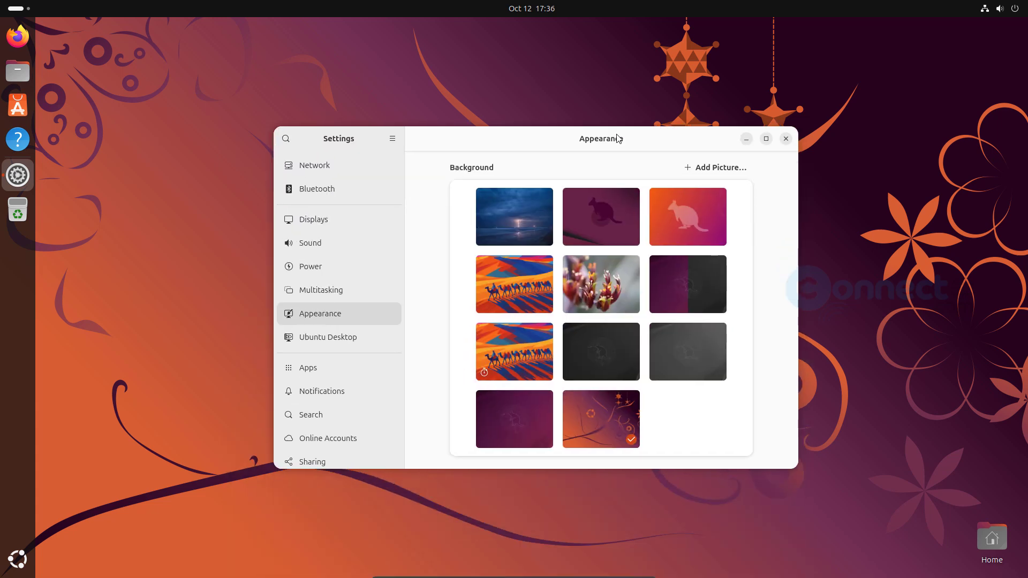
{"action": "left_click", "coordinate": [746, 138]}
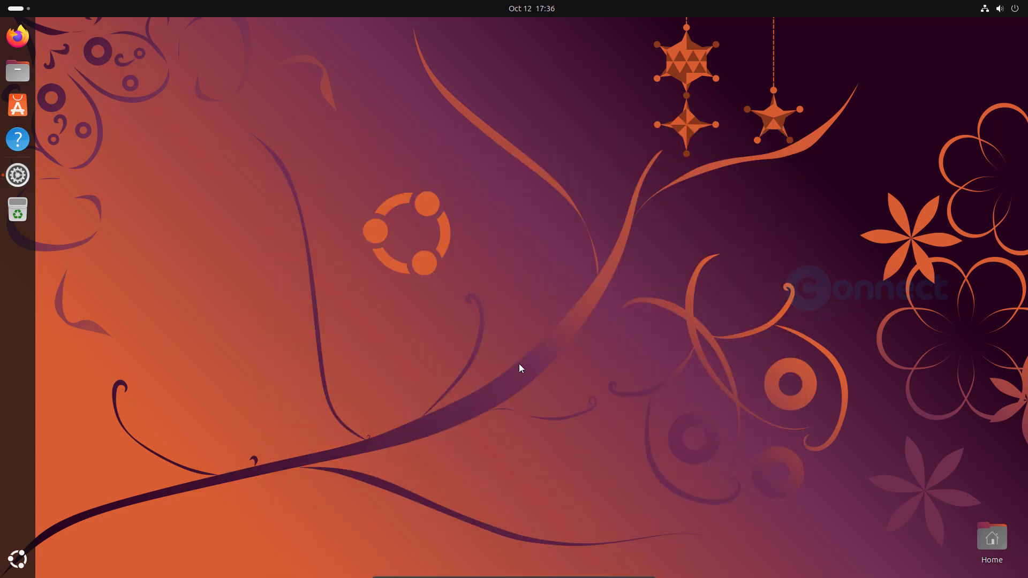
- Restore the settings window, apply the camel caravan background without the timer symbol, and minimise the window to view the picture
{"action": "left_click", "coordinate": [18, 175]}
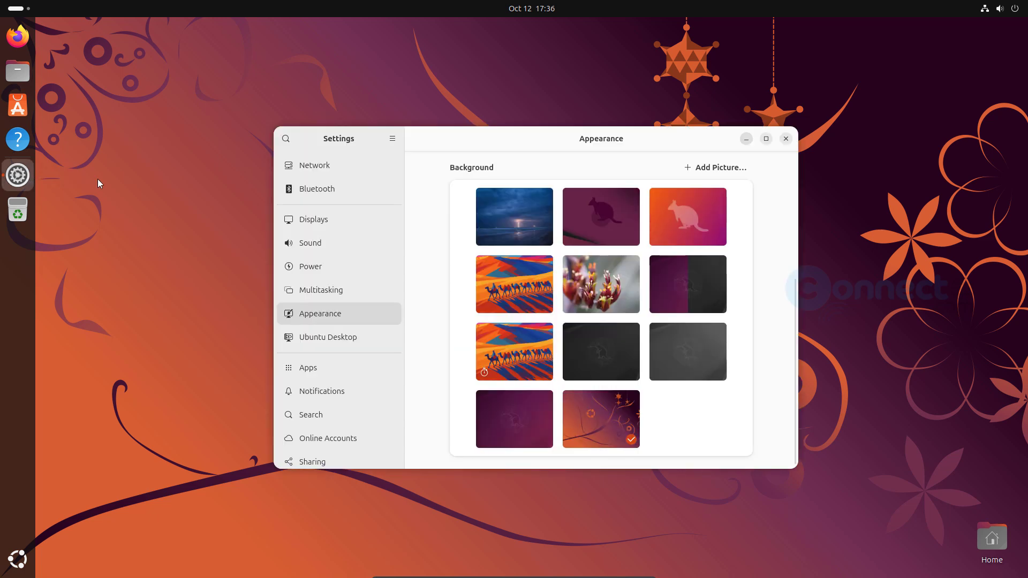
{"action": "left_click", "coordinate": [520, 287]}
{"action": "left_click", "coordinate": [745, 138]}
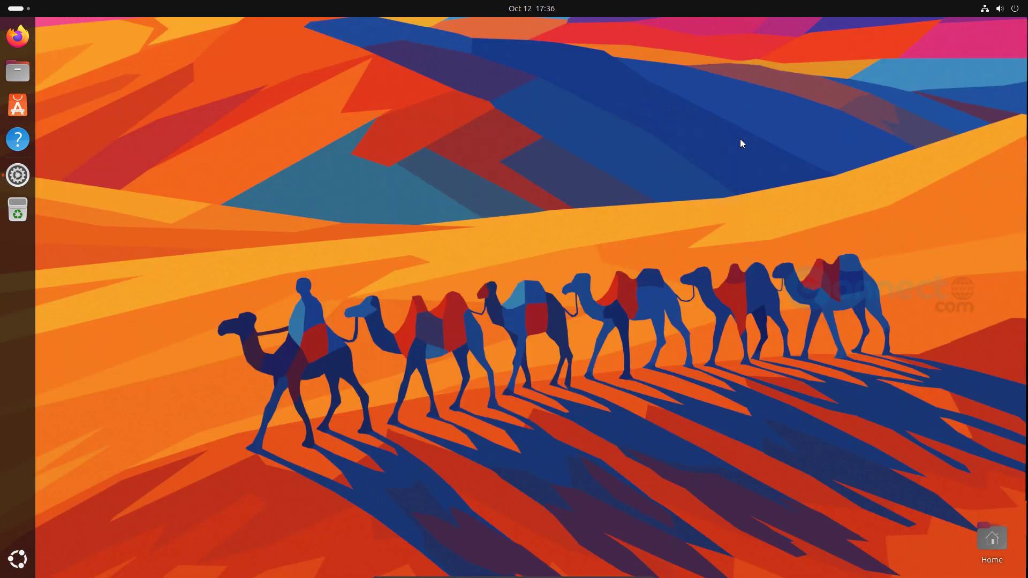
- Change the desktop background to the night seashore with lightning and view it with the settings window minimised
{"action": "left_click", "coordinate": [17, 176]}
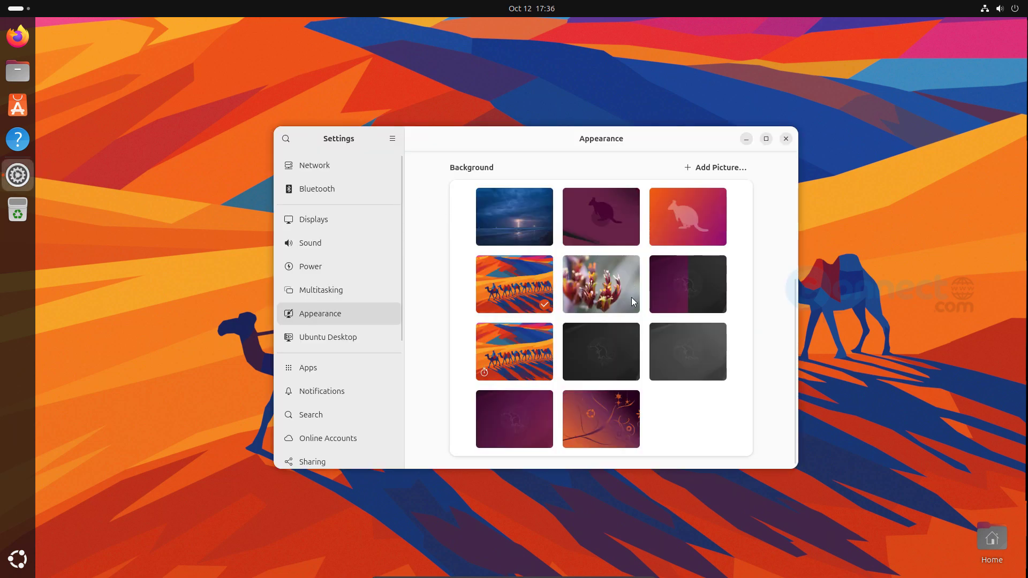
{"action": "scroll", "coordinate": [628, 325], "scroll_direction": "up", "scroll_amount": 3}
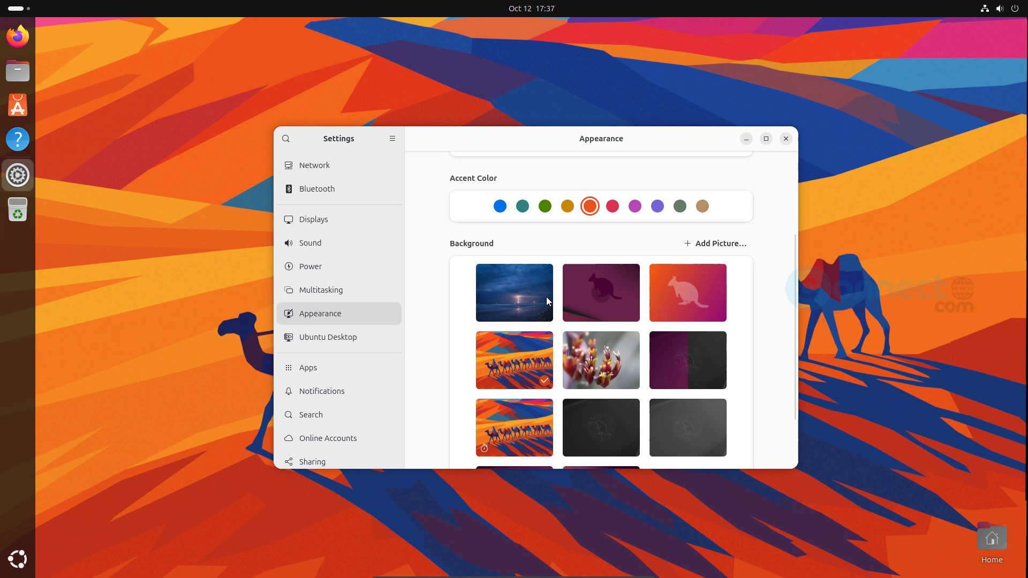
{"action": "left_click", "coordinate": [514, 289]}
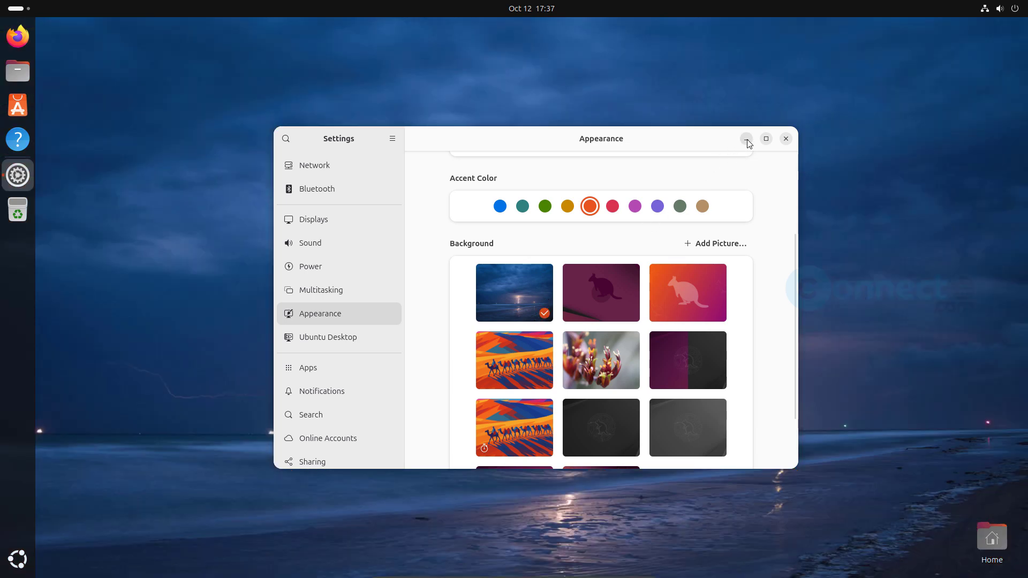
{"action": "left_click", "coordinate": [747, 140]}
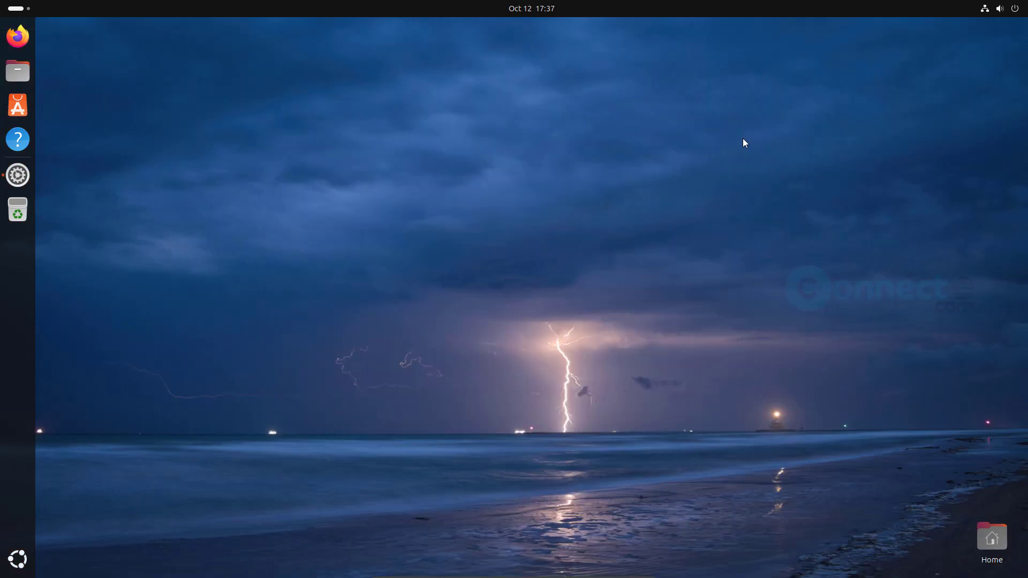
- Change the desktop background to the orange-to-purple picture with the pale kangaroo silhouette and view it unobstructed
{"action": "left_click", "coordinate": [19, 177]}
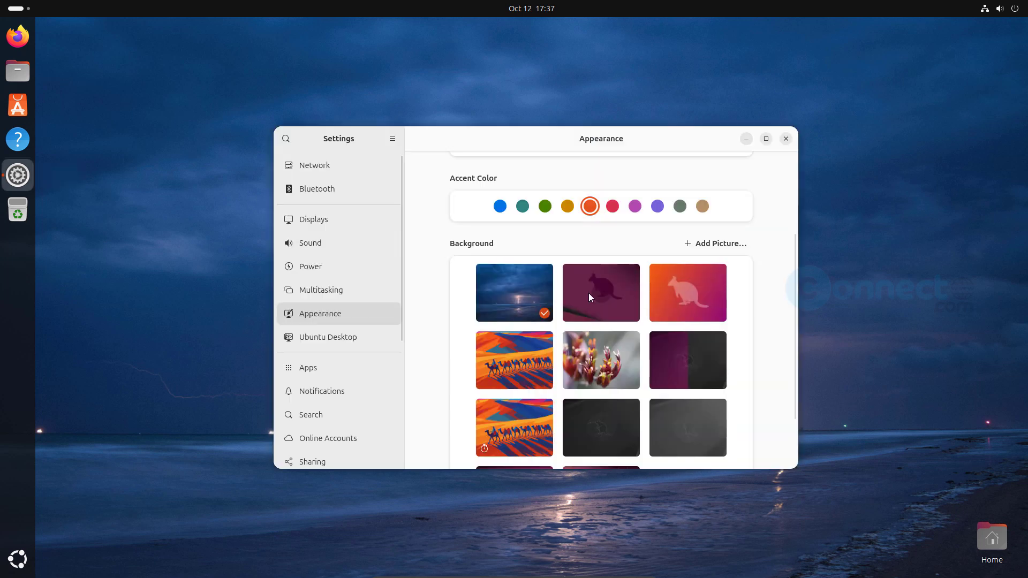
{"action": "left_click", "coordinate": [589, 294]}
{"action": "left_click", "coordinate": [693, 285]}
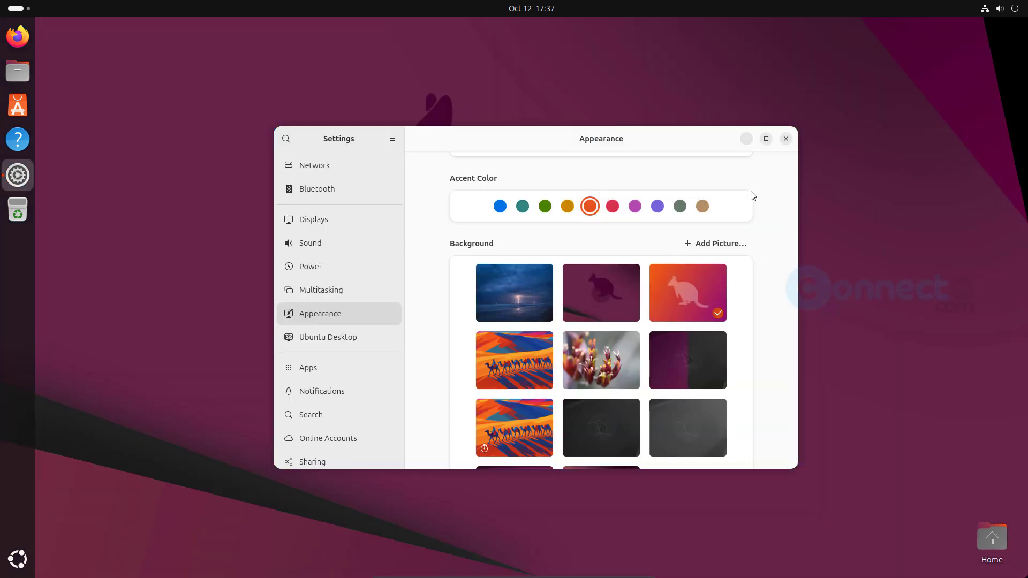
{"action": "left_click", "coordinate": [745, 139]}
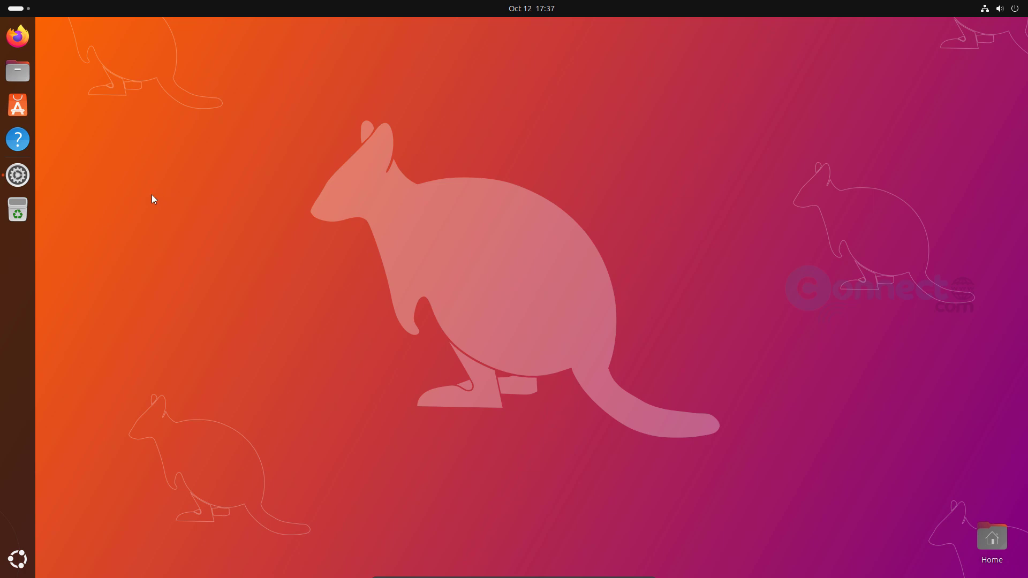
- Change the desktop background to the purple picture with the dark kangaroo silhouette and view it unobstructed
{"action": "left_click", "coordinate": [14, 181]}
{"action": "left_click", "coordinate": [622, 297]}
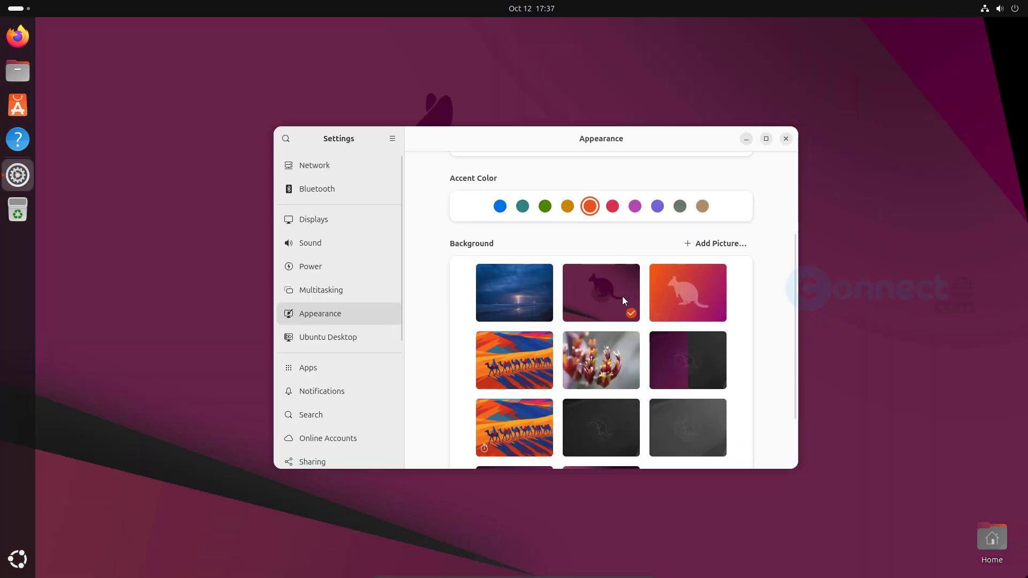
{"action": "scroll", "coordinate": [632, 332], "scroll_direction": "down", "scroll_amount": 3}
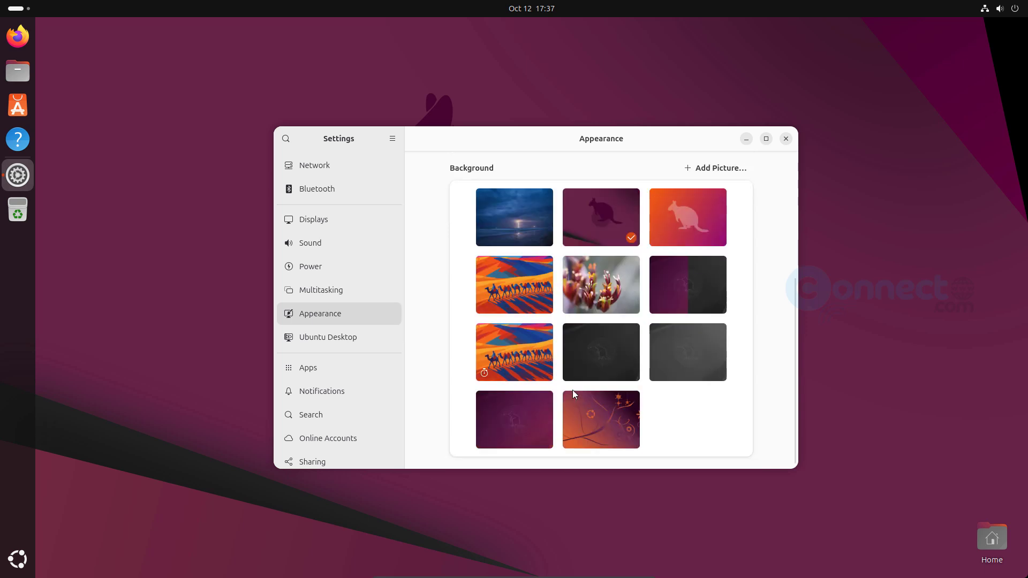
{"action": "left_click", "coordinate": [746, 139]}
- Set the purple line-art kangaroo picture as the desktop background, view it, and close the settings window
{"action": "left_click", "coordinate": [20, 182]}
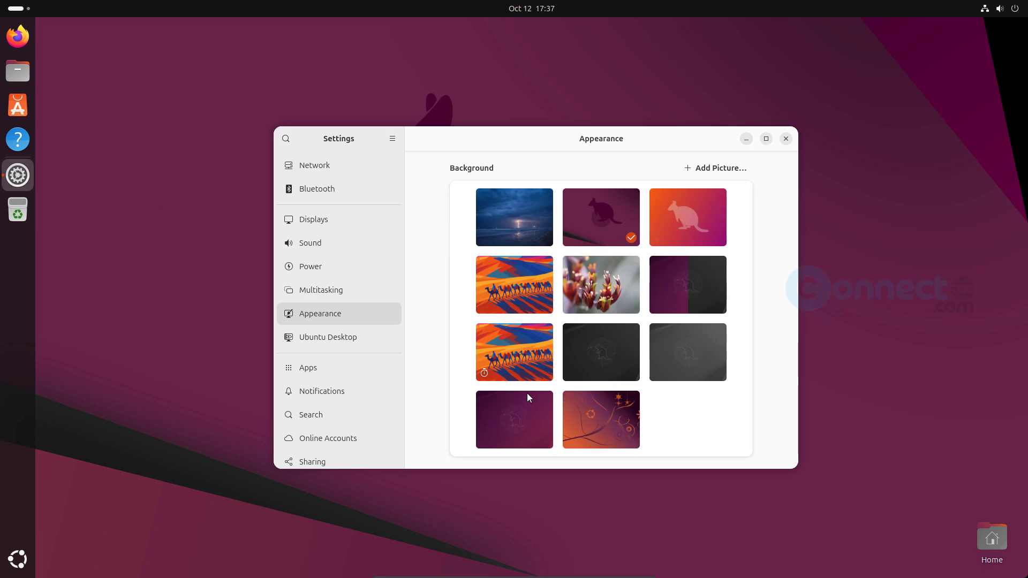
{"action": "left_click", "coordinate": [522, 419]}
{"action": "left_click", "coordinate": [746, 141]}
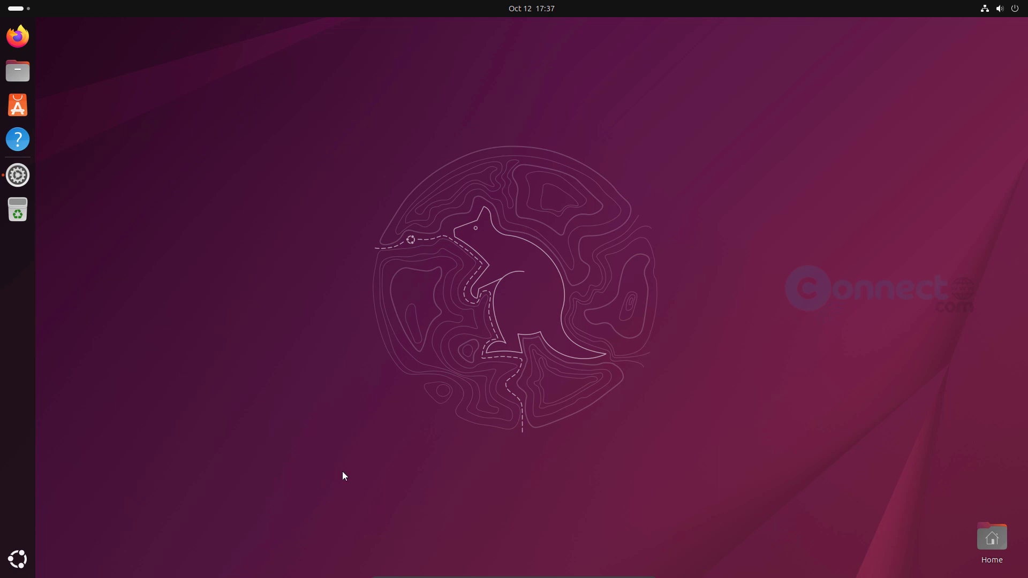
{"action": "left_click", "coordinate": [19, 177]}
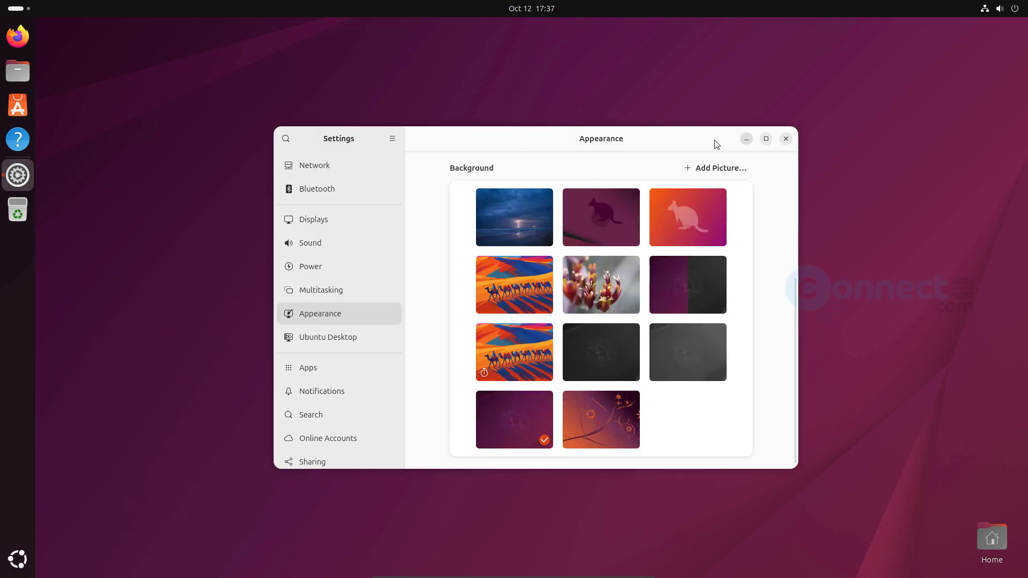
{"action": "left_click", "coordinate": [786, 139]}
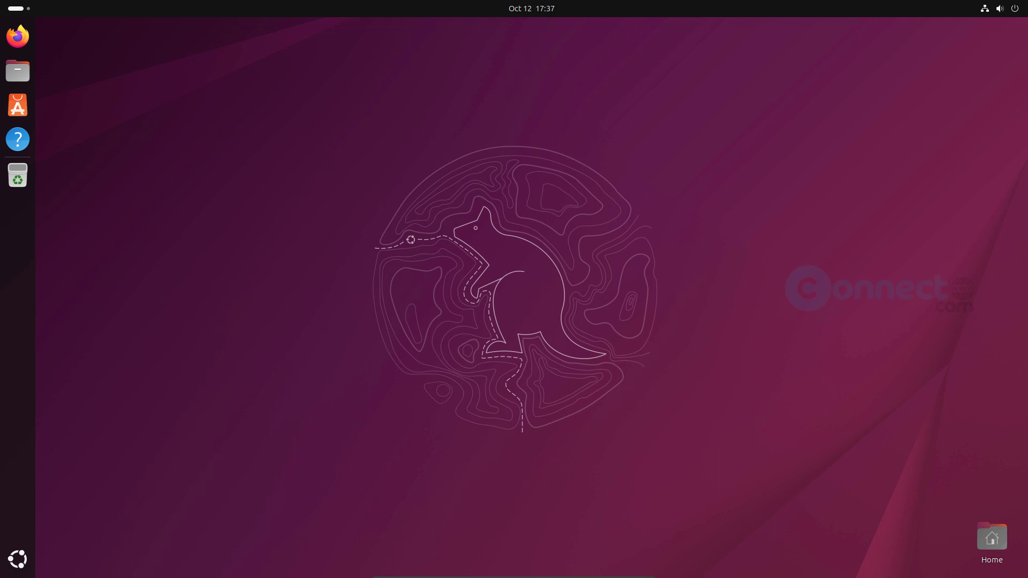
- Shut down the Ubuntu system through its power options and confirm
{"action": "left_click", "coordinate": [1017, 12]}
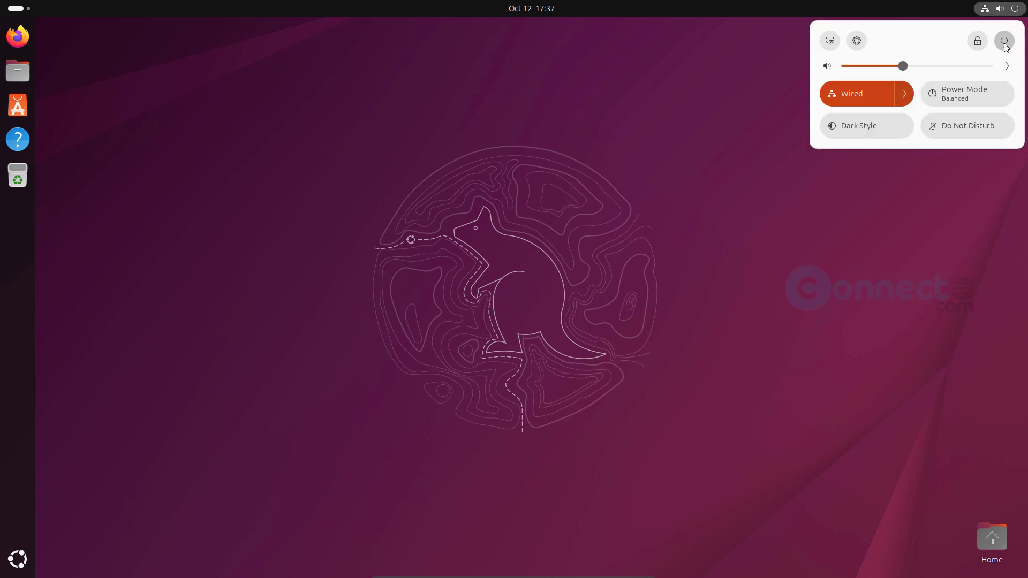
{"action": "left_click", "coordinate": [1004, 41]}
{"action": "left_click", "coordinate": [870, 141]}
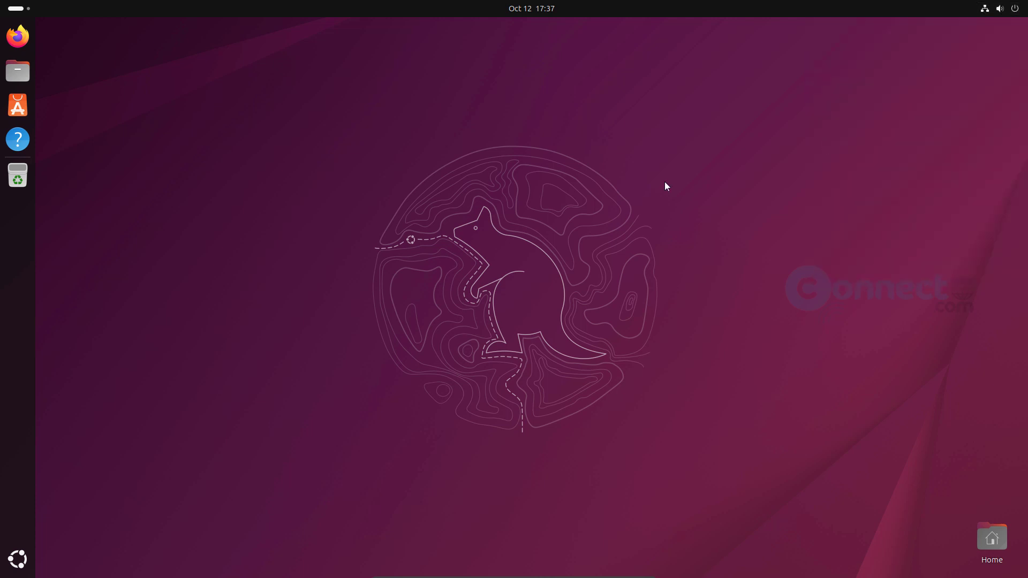
{"action": "left_click", "coordinate": [567, 317]}
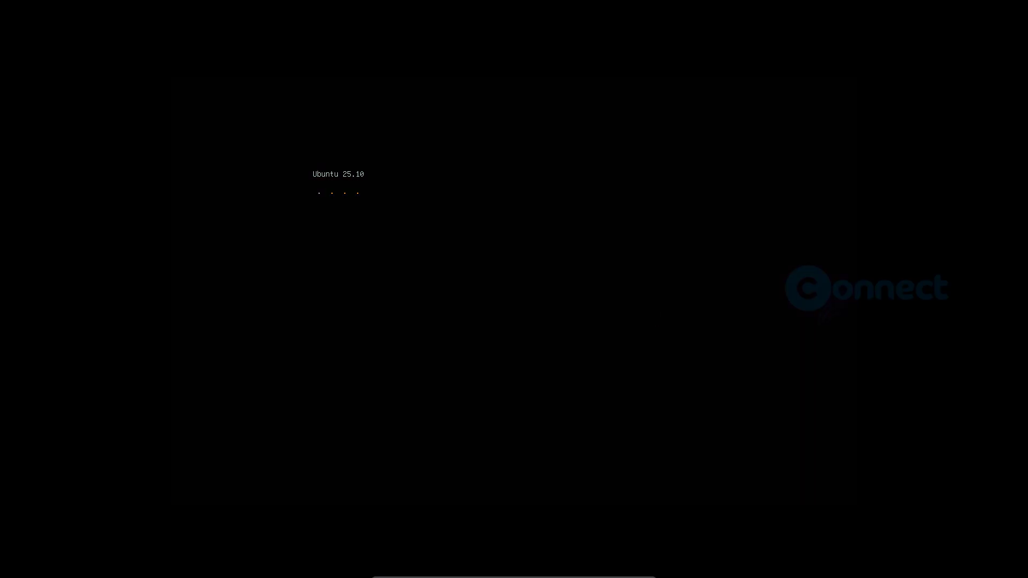